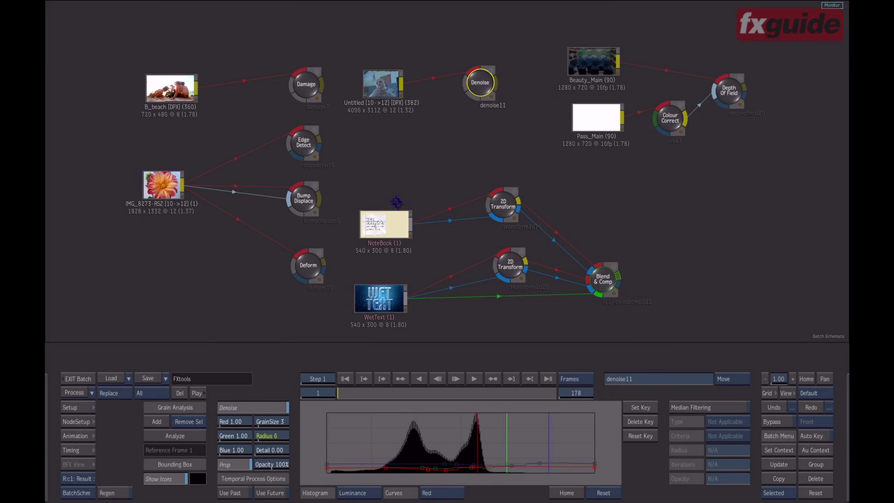
# Display the result of the 2D Transform node fed by the NoteBook clip, centred at its home view.
pyautogui.moveTo(440, 165); pyautogui.dragTo(393, 133)
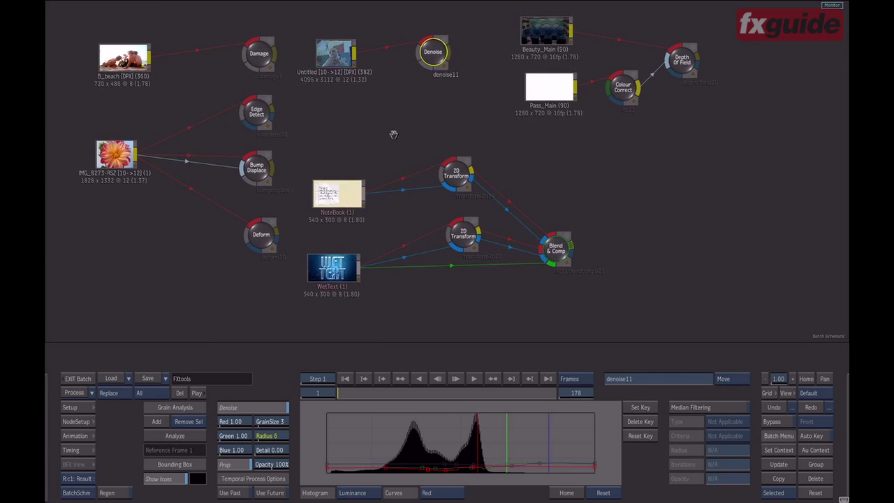
pyautogui.click(451, 169)
pyautogui.moveTo(466, 231); pyautogui.dragTo(459, 232)
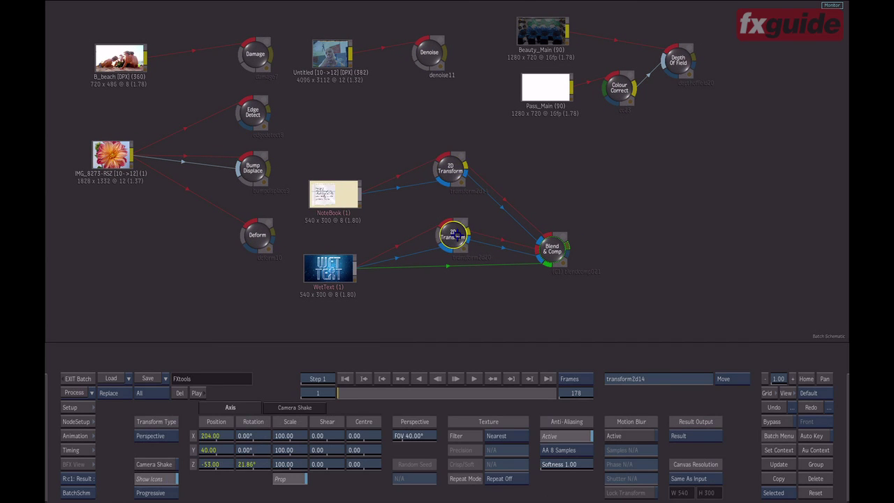
pyautogui.moveTo(458, 171); pyautogui.dragTo(454, 173)
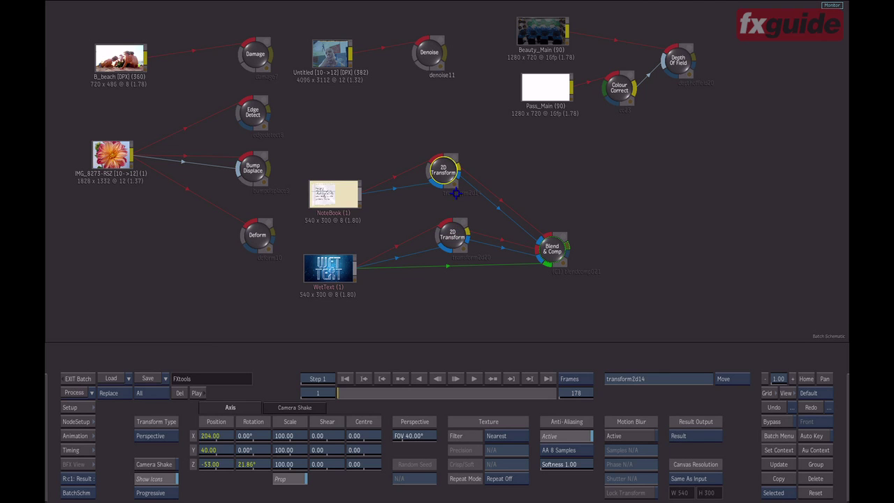
pyautogui.press('F4')
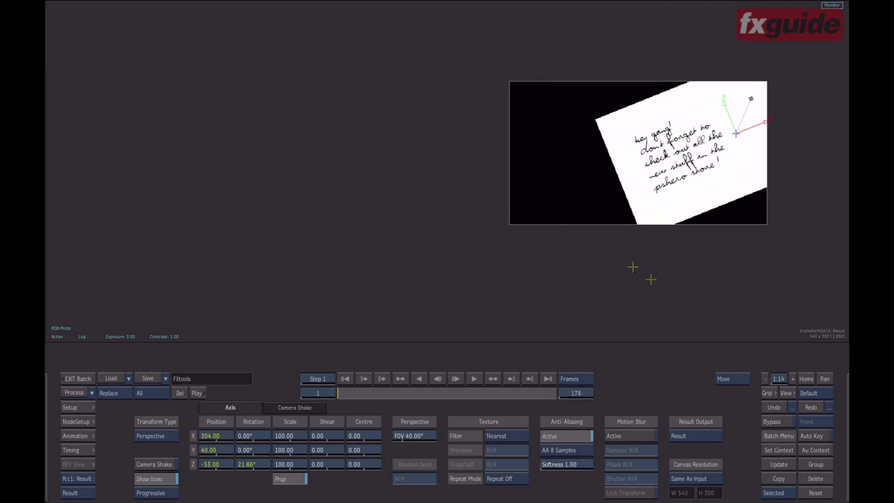
pyautogui.click(805, 378)
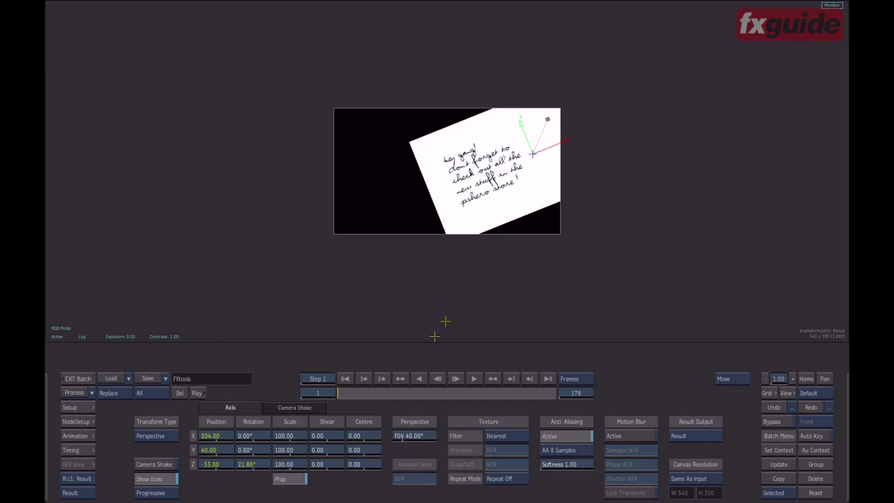
# Set the notebook's X position to 34, Y rotation to -27° and Z rotation to -23.08°.
pyautogui.moveTo(547, 118); pyautogui.dragTo(555, 92)
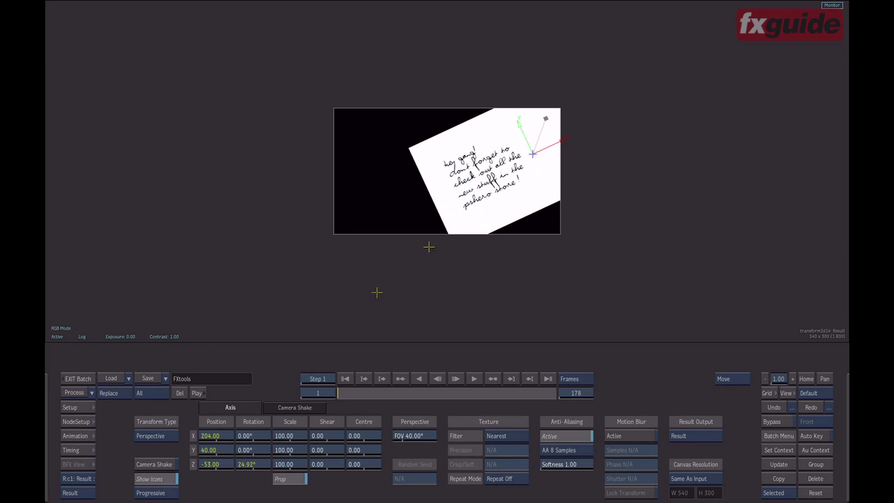
pyautogui.moveTo(209, 436); pyautogui.dragTo(230, 441)
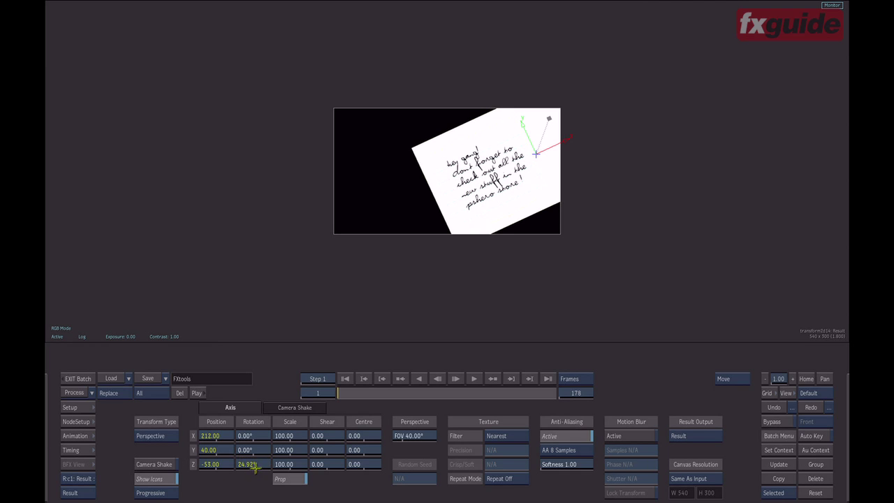
pyautogui.moveTo(260, 464); pyautogui.dragTo(173, 450)
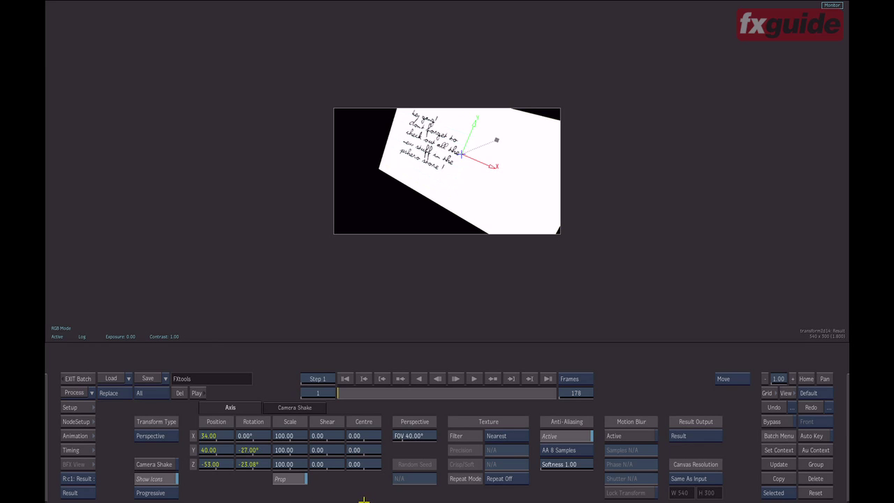
# Change the notebook's transform type to Pan & Scan, with position X 49, Y -15 and a proportional scale of 77.
pyautogui.click(158, 437)
pyautogui.click(160, 438)
pyautogui.click(160, 437)
pyautogui.click(159, 438)
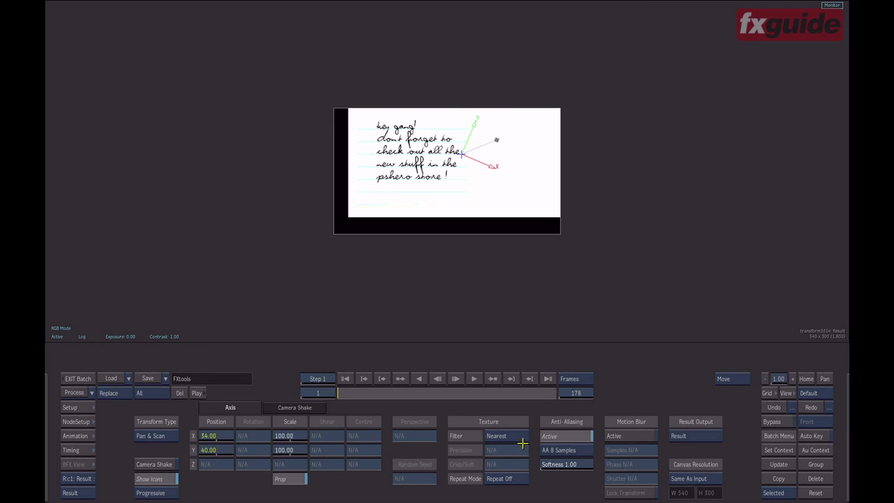
pyautogui.moveTo(219, 435)
pyautogui.mouseDown()
pyautogui.moveTo(210, 435)
pyautogui.moveTo(213, 449)
pyautogui.mouseUp()
pyautogui.moveTo(299, 435); pyautogui.dragTo(290, 435)
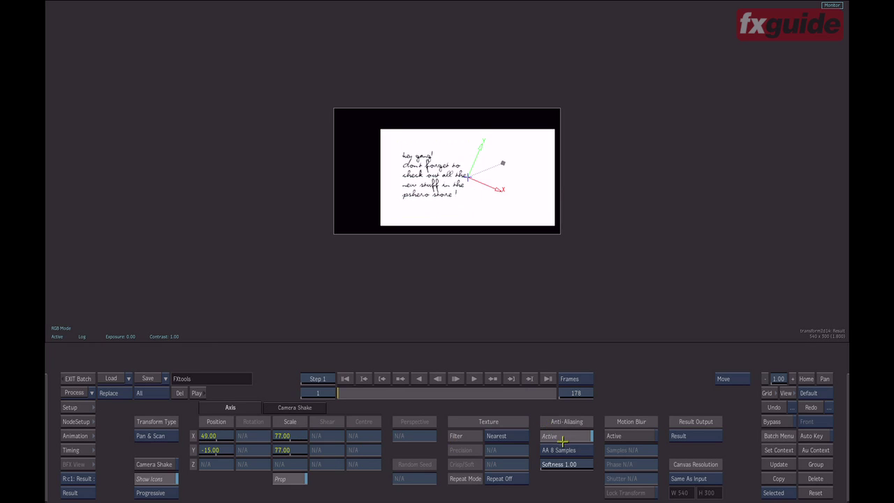
# Set the notebook's transform type back to Perspective and review the available texture filters without changing Nearest.
pyautogui.click(160, 435)
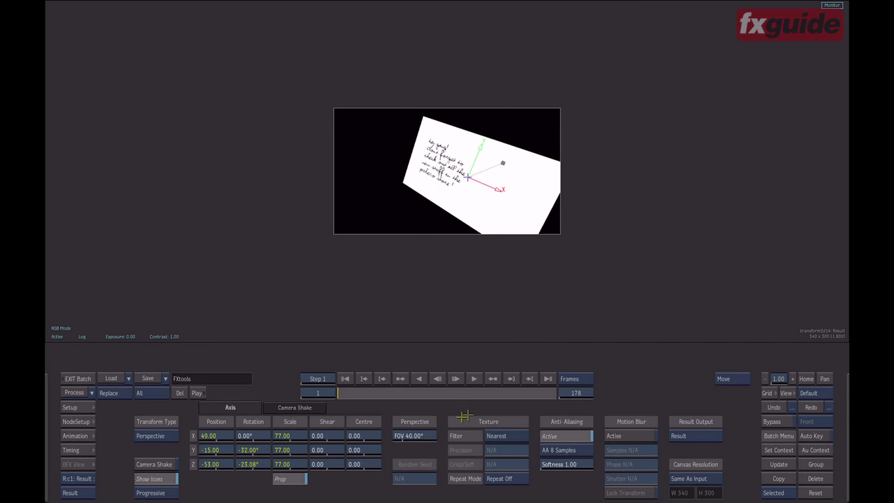
pyautogui.click(518, 436)
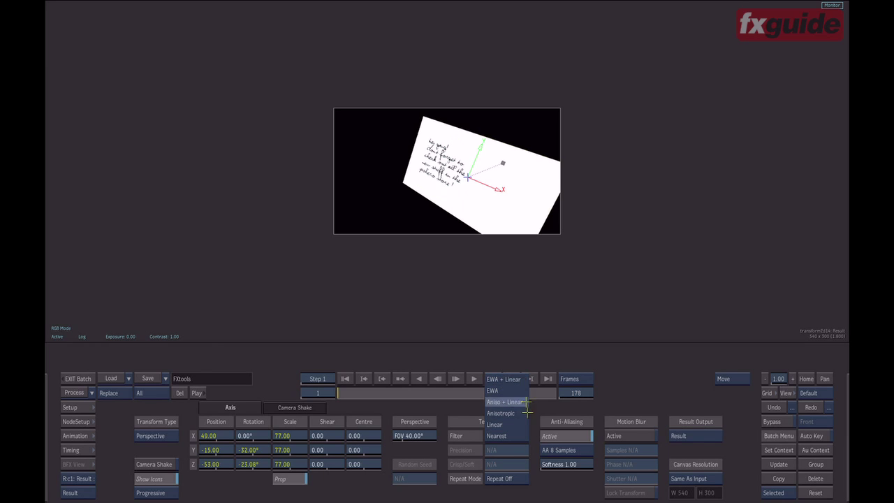
pyautogui.click(557, 495)
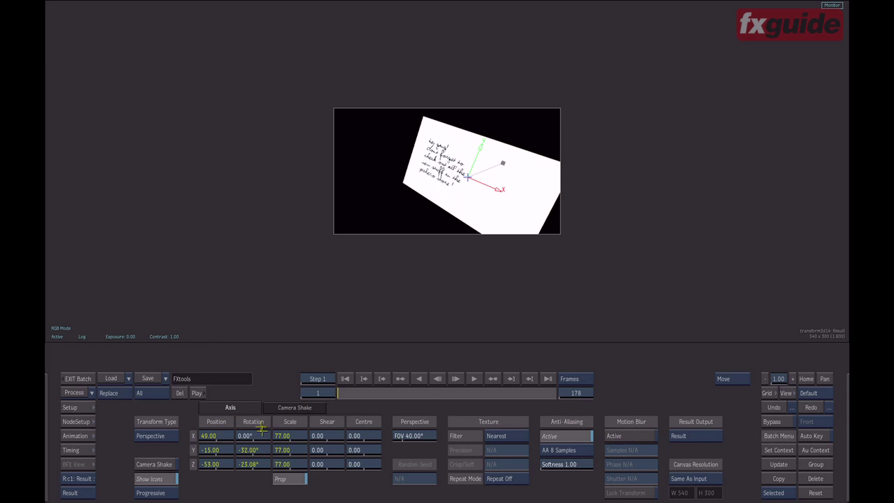
# Disable anti-aliasing on the notebook transform and enable camera shake with a Translate X frequency of 3.0.
pyautogui.click(294, 407)
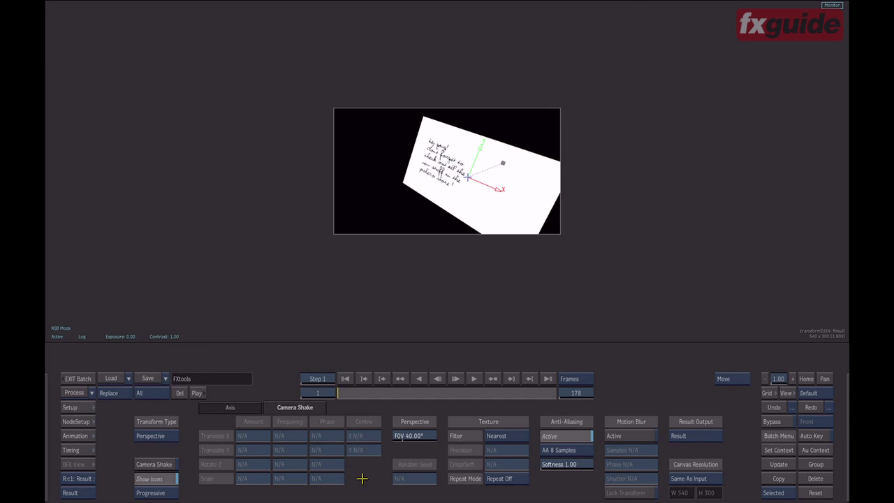
pyautogui.click(570, 434)
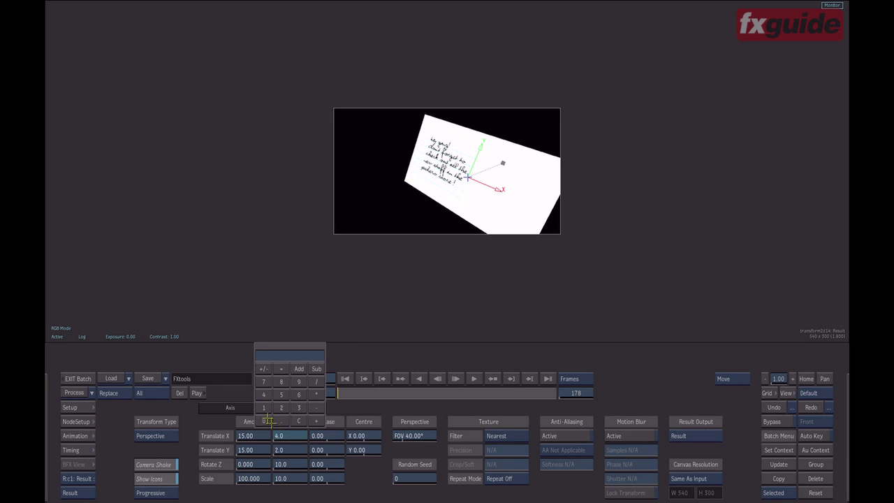
pyautogui.click(278, 357)
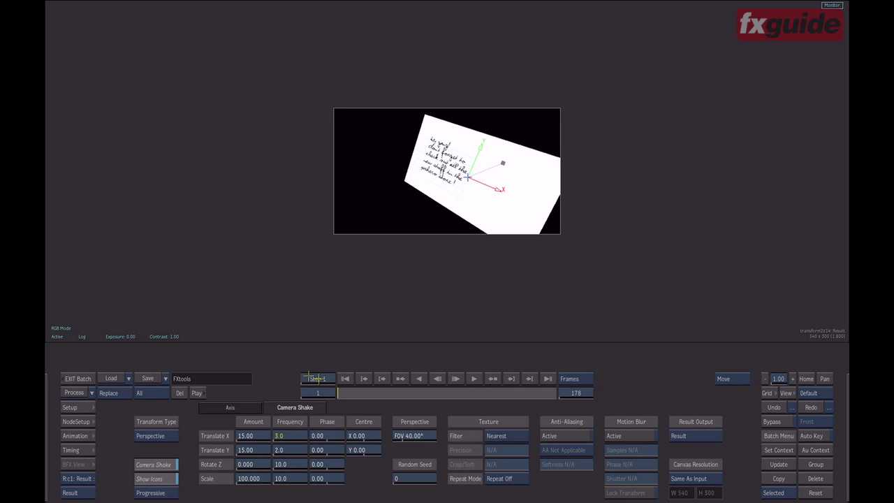
pyautogui.moveTo(345, 389); pyautogui.dragTo(329, 423)
# Return to the node schematic and show the settings of the 2D Transform node fed by the WetText clip.
pyautogui.press('Escape')
pyautogui.click(449, 232)
pyautogui.click(451, 233)
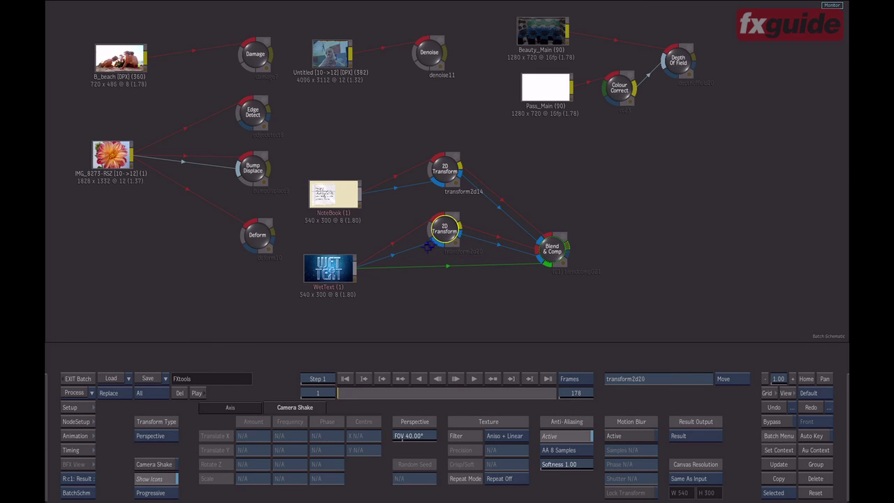
pyautogui.moveTo(409, 304); pyautogui.dragTo(450, 303)
pyautogui.moveTo(366, 273)
pyautogui.mouseDown()
pyautogui.moveTo(382, 280)
pyautogui.moveTo(362, 275)
pyautogui.mouseUp()
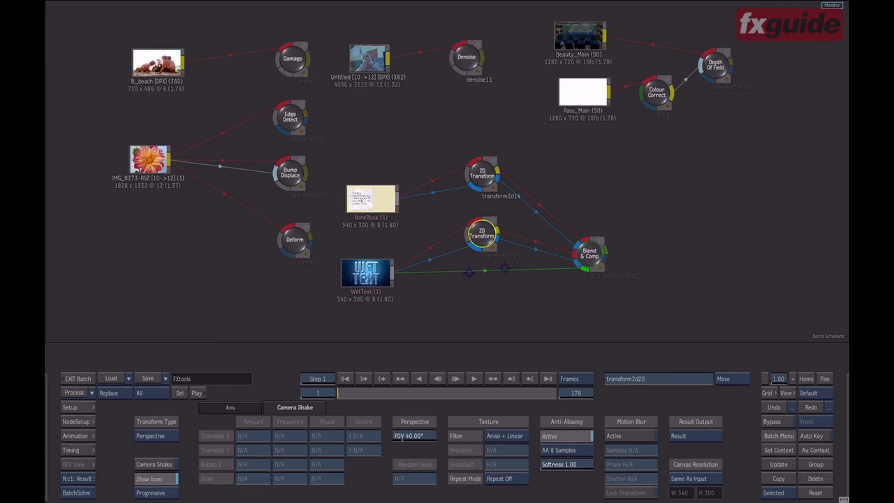
# Inspect the nodes feeding Blend & Comp and display that node's composite result.
pyautogui.moveTo(588, 255)
pyautogui.mouseDown()
pyautogui.moveTo(571, 242)
pyautogui.moveTo(575, 256)
pyautogui.mouseUp()
pyautogui.click(574, 243)
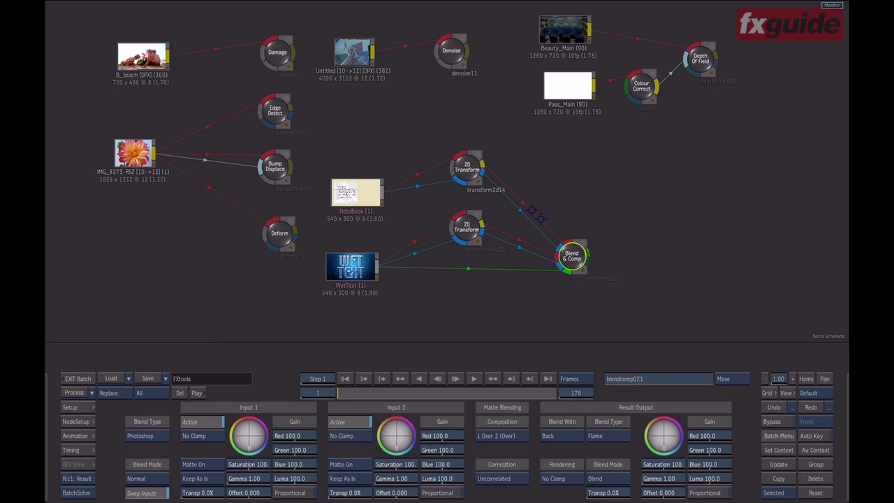
pyautogui.click(467, 169)
pyautogui.click(574, 257)
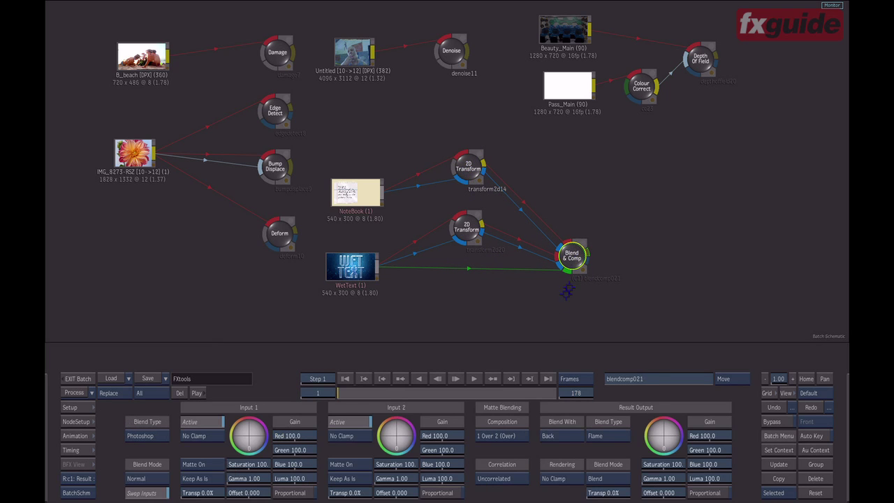
pyautogui.click(352, 267)
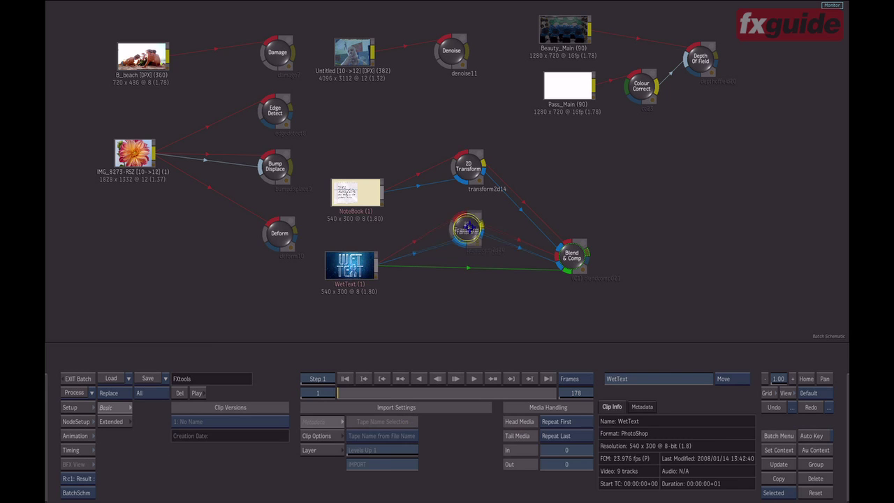
pyautogui.click(466, 229)
pyautogui.click(571, 256)
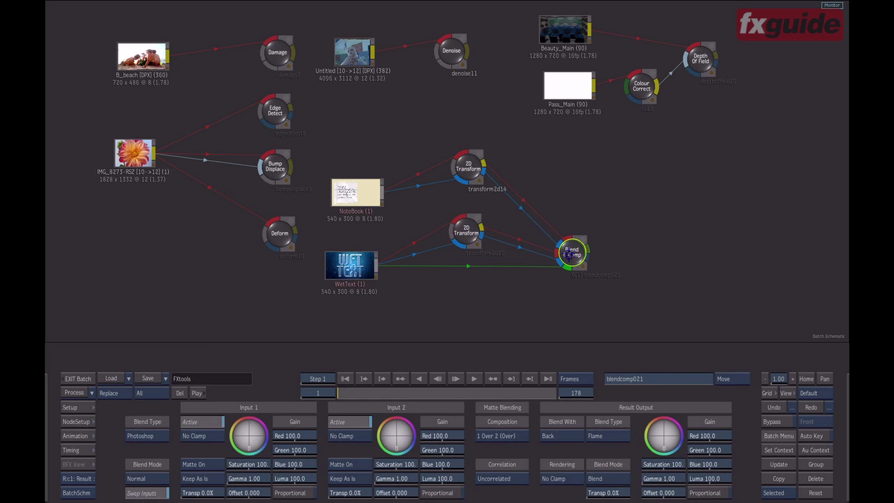
pyautogui.press('F4')
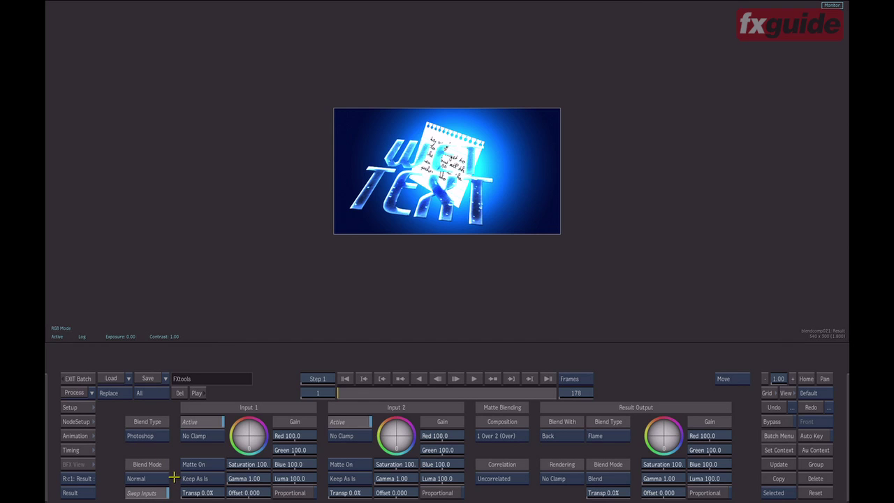
# Keep the Photoshop blend type and set the red gain to 105.8 for Input 1, 74.5 for Input 2, and the result's luma gain to 93.8.
pyautogui.click(148, 437)
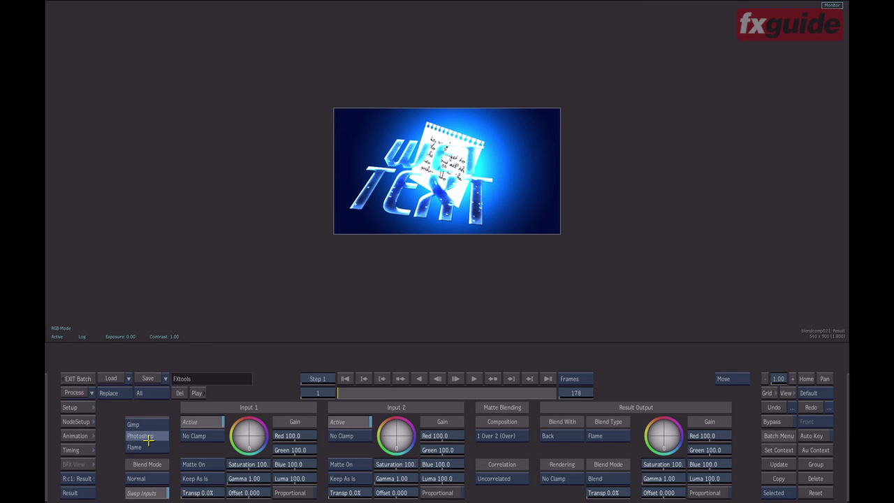
pyautogui.click(148, 437)
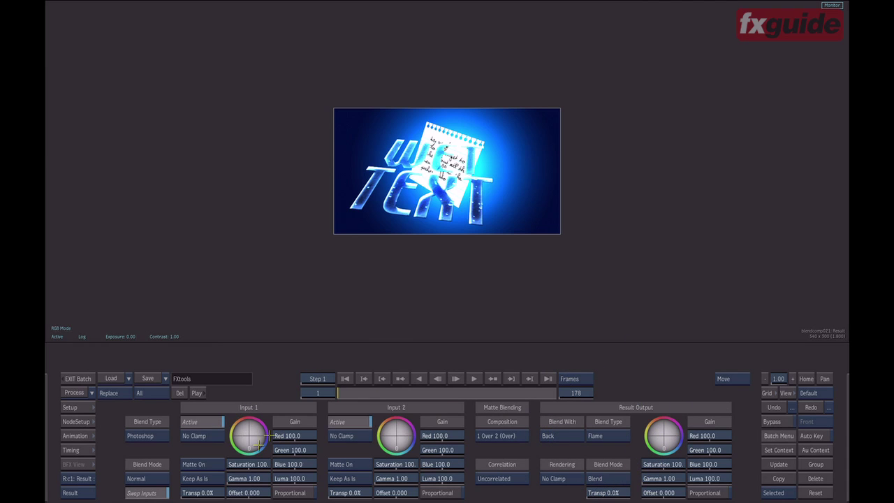
pyautogui.moveTo(301, 438)
pyautogui.mouseDown()
pyautogui.moveTo(353, 436)
pyautogui.moveTo(268, 445)
pyautogui.moveTo(323, 445)
pyautogui.moveTo(310, 444)
pyautogui.mouseUp()
pyautogui.moveTo(446, 434); pyautogui.dragTo(406, 445)
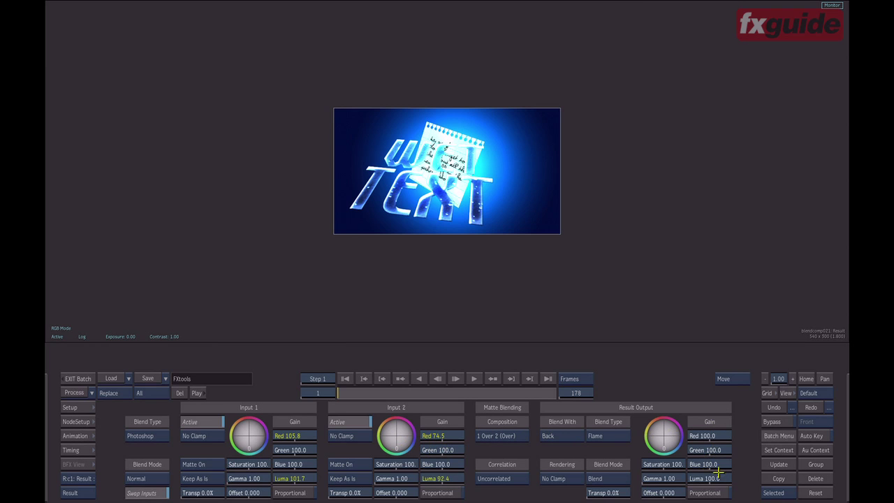
pyautogui.moveTo(719, 473)
pyautogui.mouseDown()
pyautogui.moveTo(759, 474)
pyautogui.moveTo(688, 482)
pyautogui.moveTo(710, 477)
pyautogui.mouseUp()
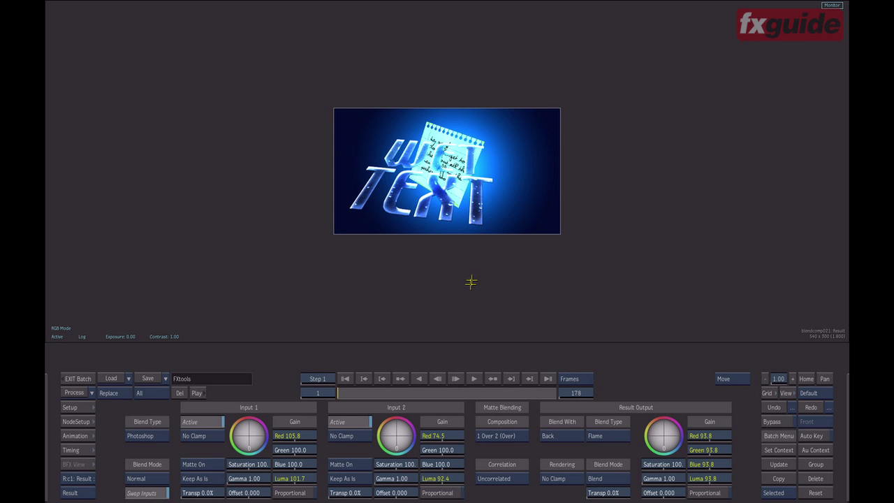
# Display the Deform node's result for the flower image at 0.38 zoom and switch the viewer's display mode to Video.
pyautogui.press('Escape')
pyautogui.moveTo(653, 167); pyautogui.dragTo(696, 193)
pyautogui.moveTo(391, 146); pyautogui.dragTo(485, 160)
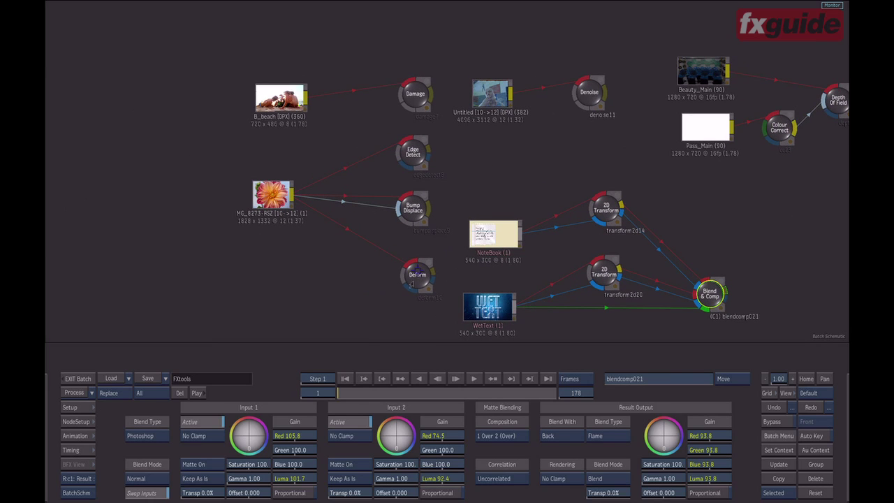
pyautogui.click(416, 275)
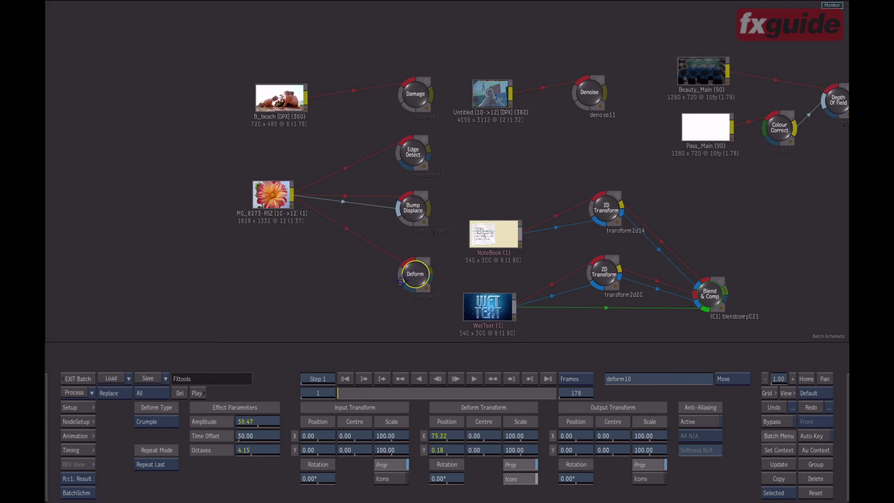
pyautogui.moveTo(412, 280); pyautogui.dragTo(408, 278)
pyautogui.press('F4')
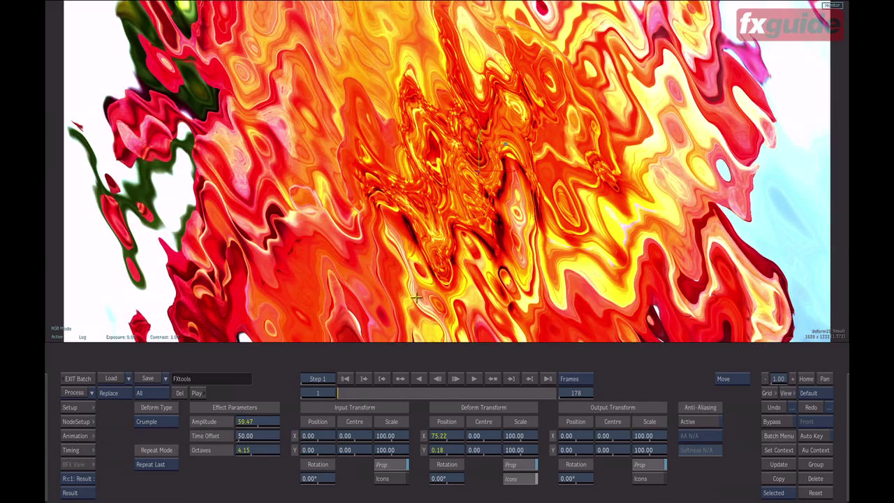
pyautogui.moveTo(739, 209); pyautogui.dragTo(567, 229)
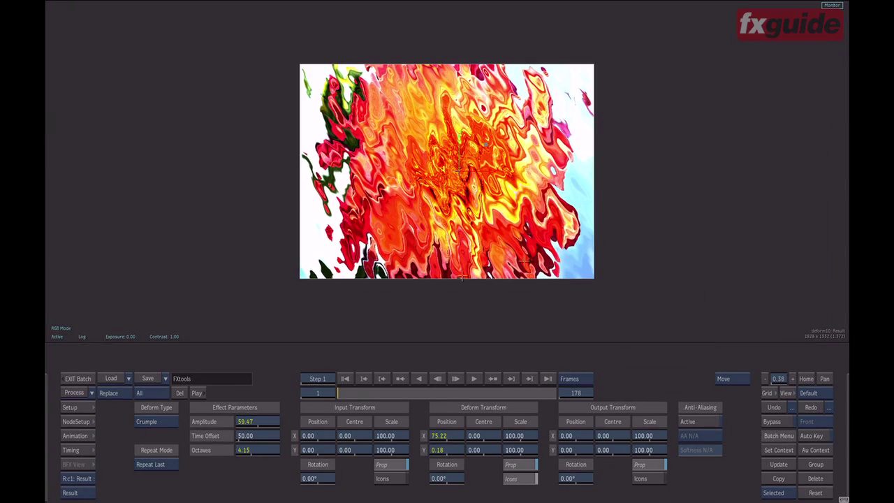
pyautogui.click(84, 337)
pyautogui.click(87, 322)
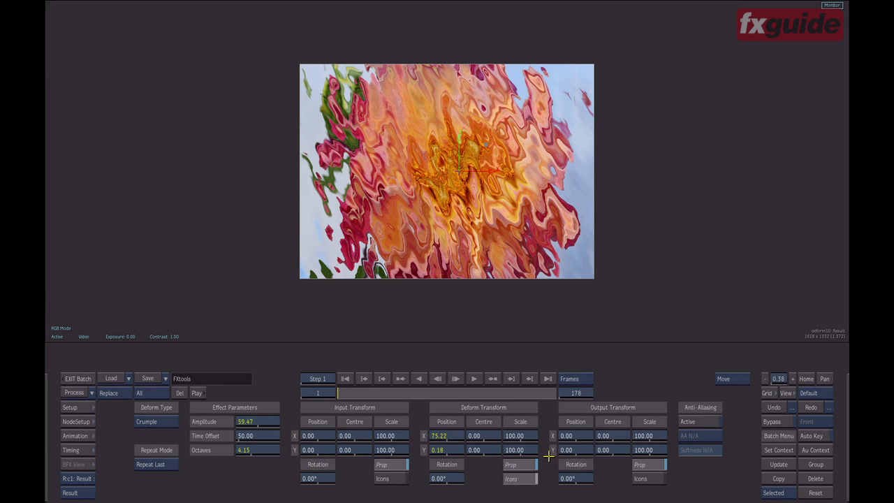
# Keep the Crumple deform type and move the deform position to about X 157.79, Y -0.72.
pyautogui.click(161, 419)
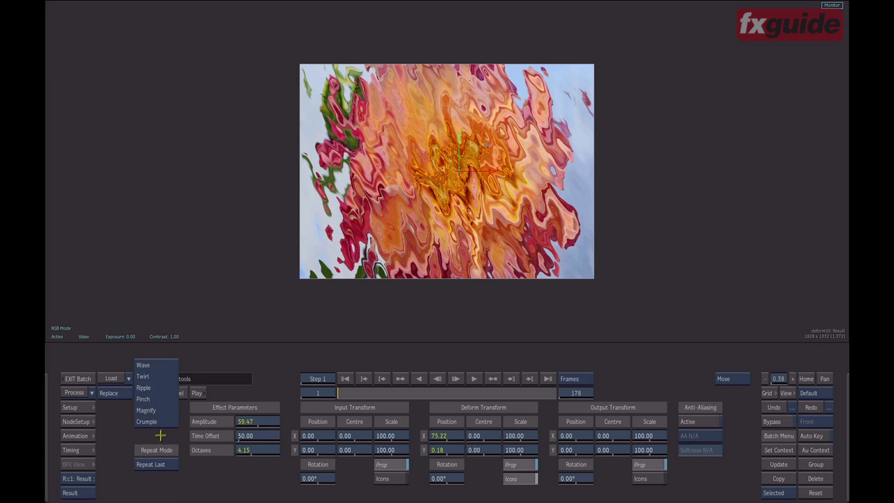
pyautogui.click(162, 423)
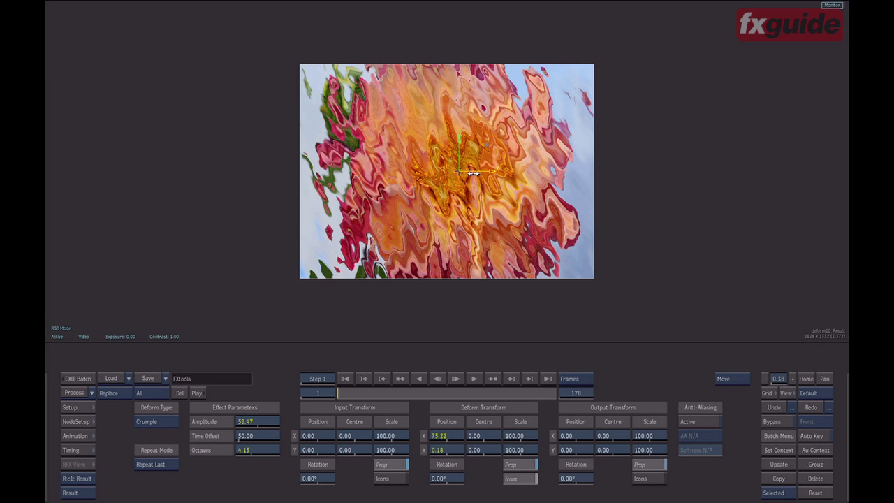
pyautogui.moveTo(473, 173); pyautogui.dragTo(532, 224)
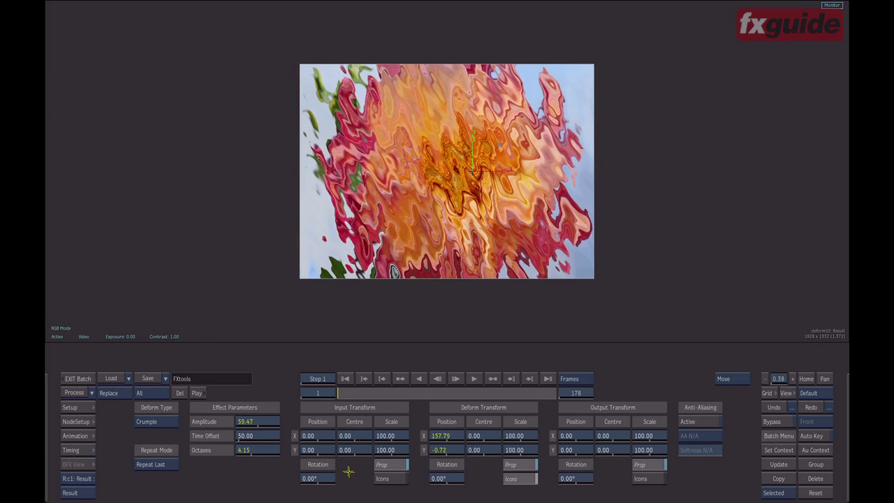
# Try shifting the X position of the Input Transform and the Output Transform, resetting both to 0.00.
pyautogui.moveTo(322, 435)
pyautogui.mouseDown()
pyautogui.moveTo(696, 435)
pyautogui.moveTo(332, 435)
pyautogui.mouseUp()
pyautogui.keyDown('ctrl'); pyautogui.click(327, 435); pyautogui.keyUp('ctrl')
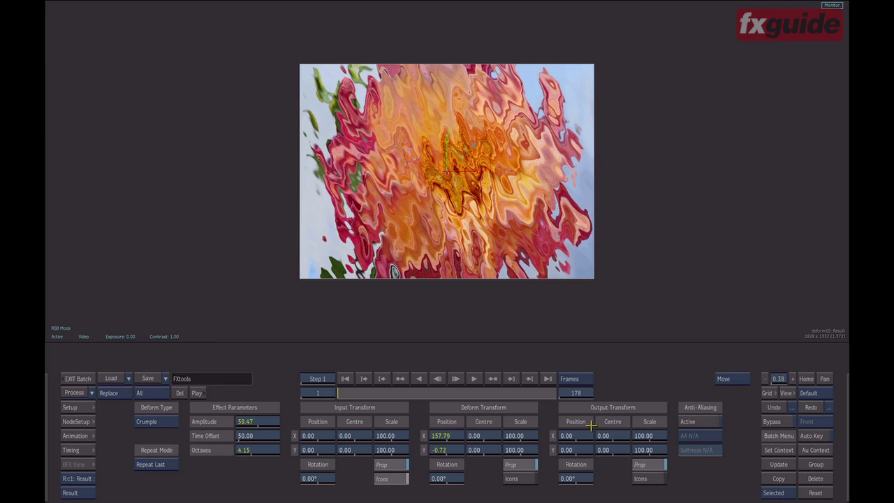
pyautogui.moveTo(579, 435)
pyautogui.mouseDown()
pyautogui.moveTo(293, 435)
pyautogui.moveTo(584, 439)
pyautogui.mouseUp()
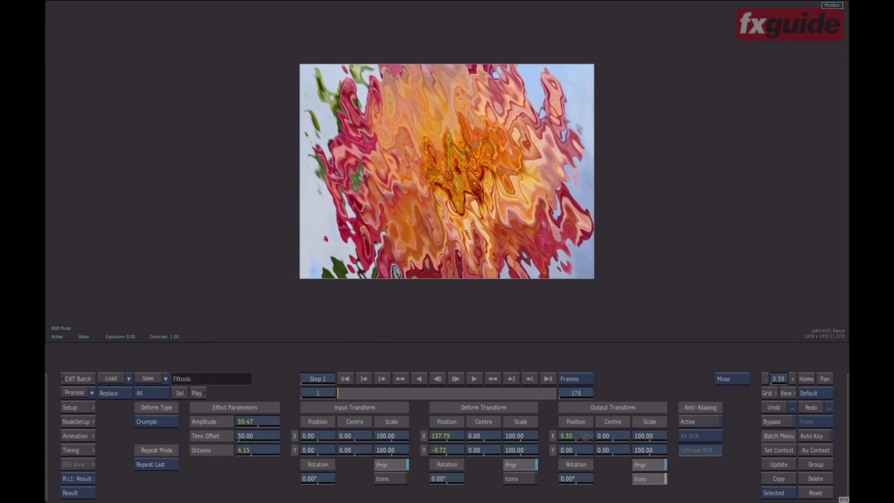
pyautogui.keyDown('ctrl'); pyautogui.click(586, 440); pyautogui.keyUp('ctrl')
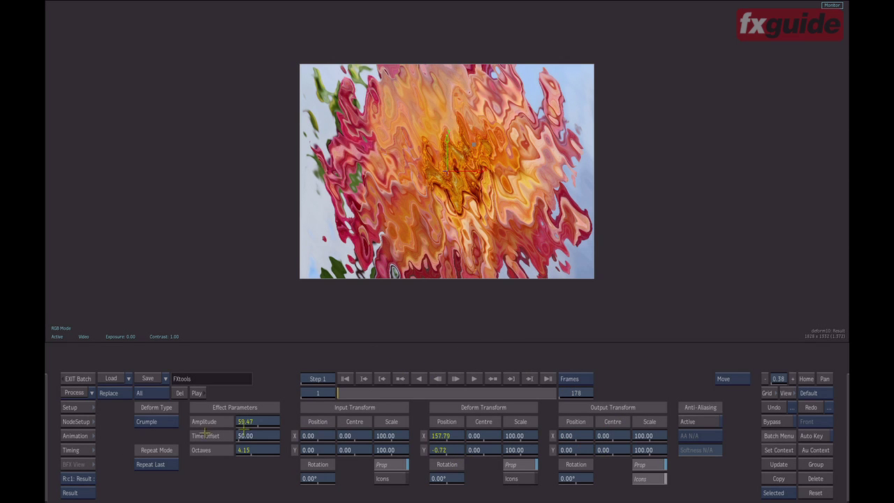
# Switch the deform type to Magnify, show the Deform Transform icons and set the magnify radius to 66.80.
pyautogui.click(145, 423)
pyautogui.click(148, 411)
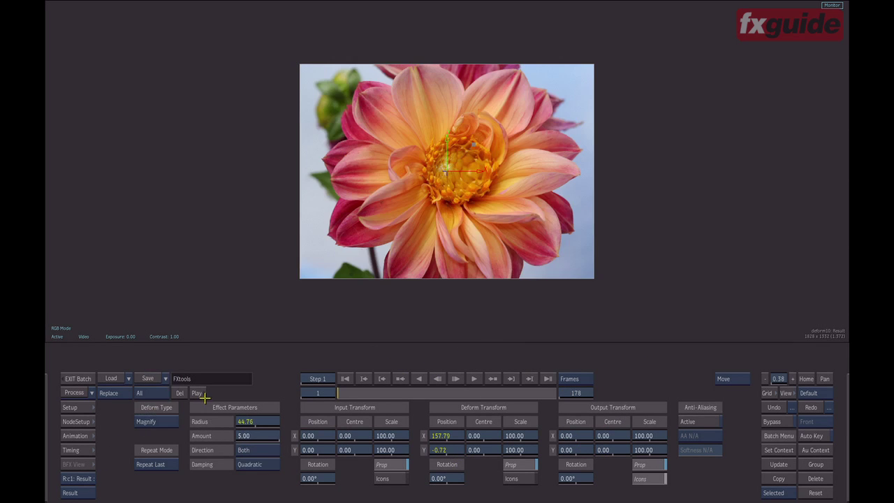
pyautogui.moveTo(266, 421); pyautogui.dragTo(498, 454)
pyautogui.click(511, 477)
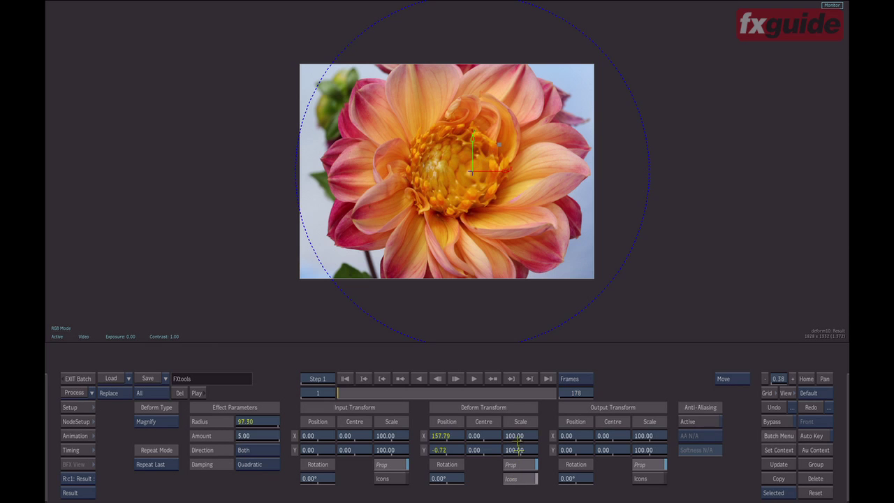
pyautogui.moveTo(257, 420); pyautogui.dragTo(216, 430)
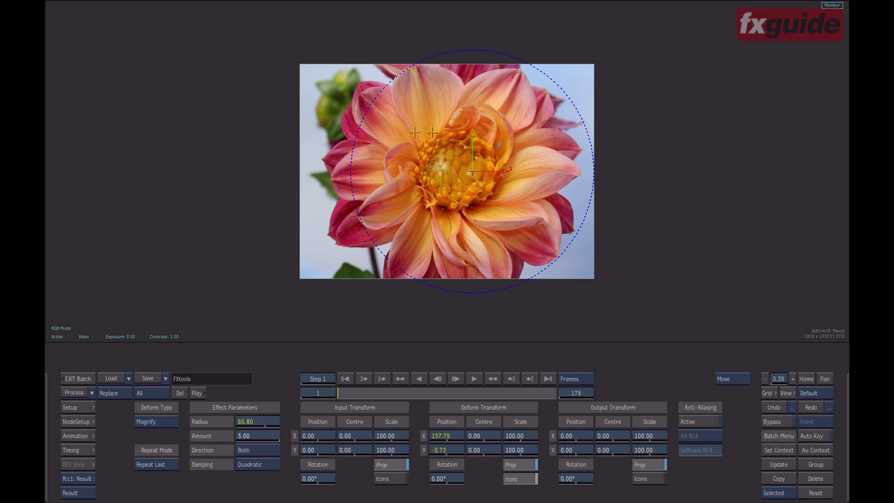
# Try the Pinch and Ripple deform types on the flower and shift the ripple's deform position to about X 189.06.
pyautogui.click(159, 426)
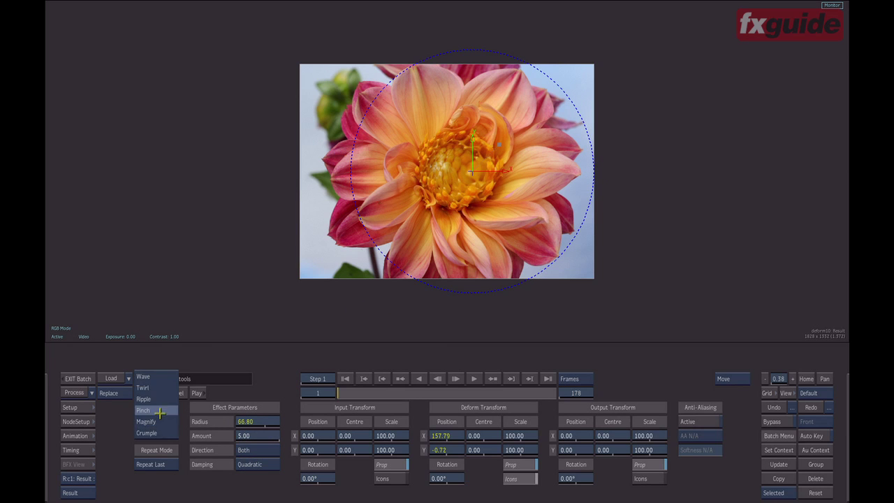
pyautogui.click(160, 413)
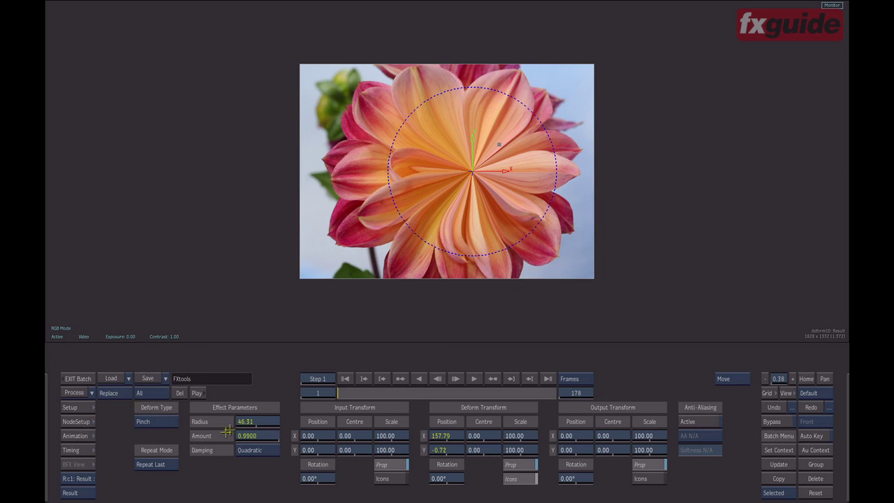
pyautogui.click(160, 420)
pyautogui.click(160, 391)
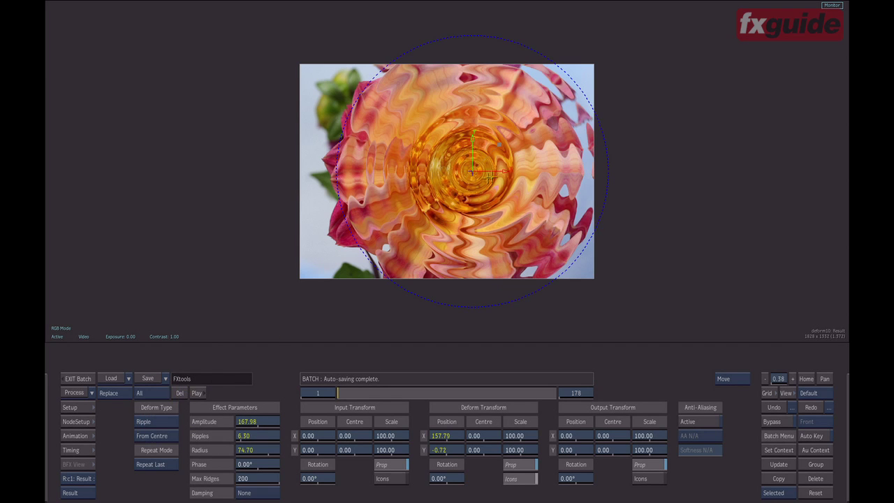
pyautogui.moveTo(490, 178); pyautogui.dragTo(550, 183)
# Try the Twirl deform type and move its deform position to about X -238.29.
pyautogui.click(161, 422)
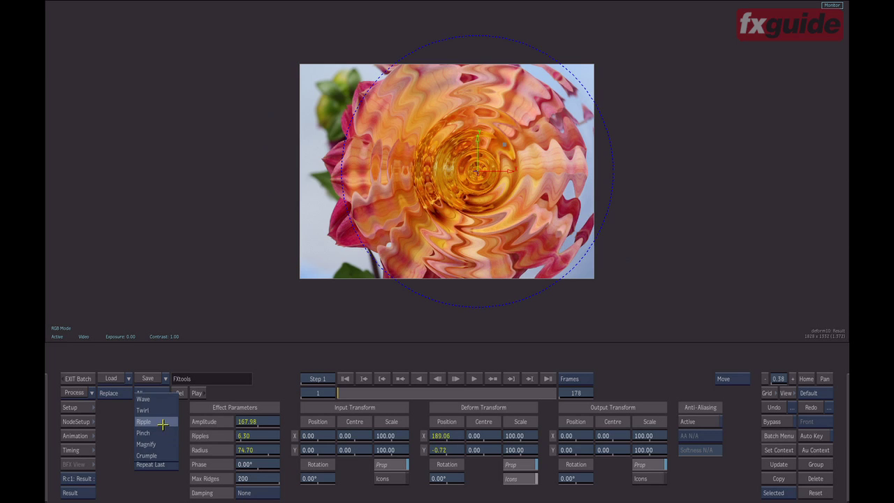
pyautogui.click(162, 411)
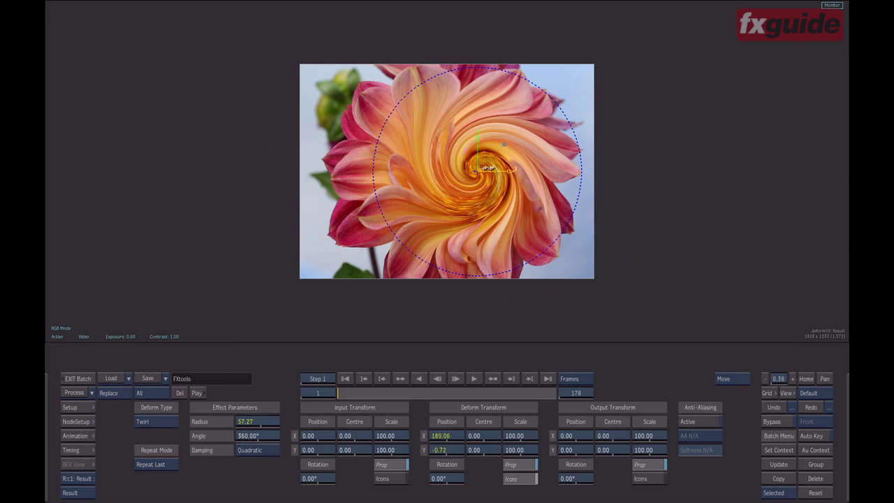
pyautogui.moveTo(495, 170); pyautogui.dragTo(426, 171)
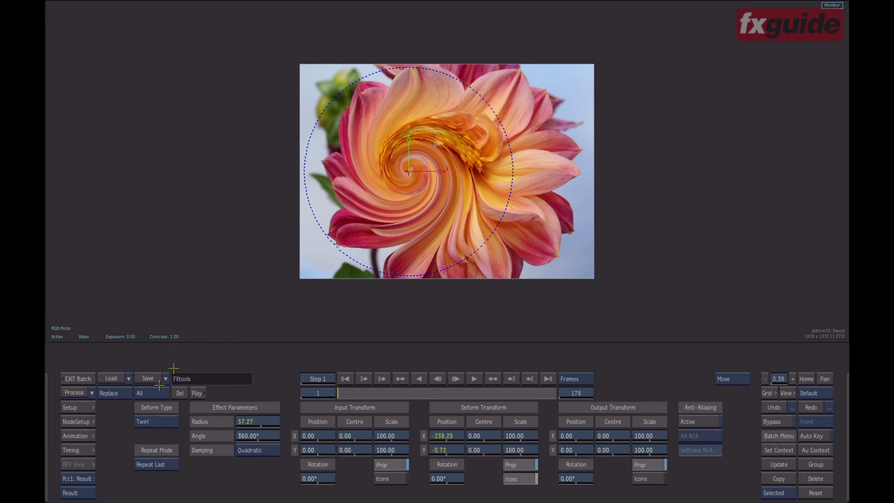
# Set the deform type to Wave and move the deform position to about X -178.36.
pyautogui.click(157, 421)
pyautogui.click(144, 409)
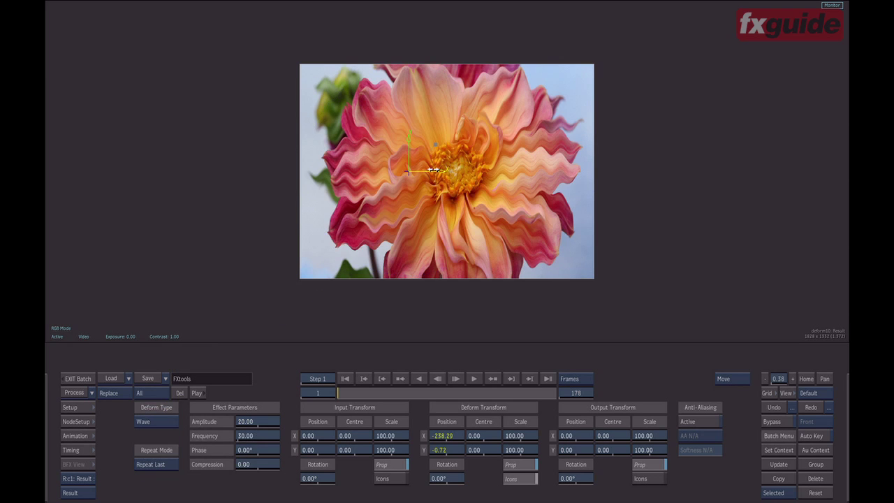
pyautogui.moveTo(439, 172)
pyautogui.mouseDown()
pyautogui.moveTo(481, 172)
pyautogui.moveTo(451, 172)
pyautogui.mouseUp()
pyautogui.click(806, 378)
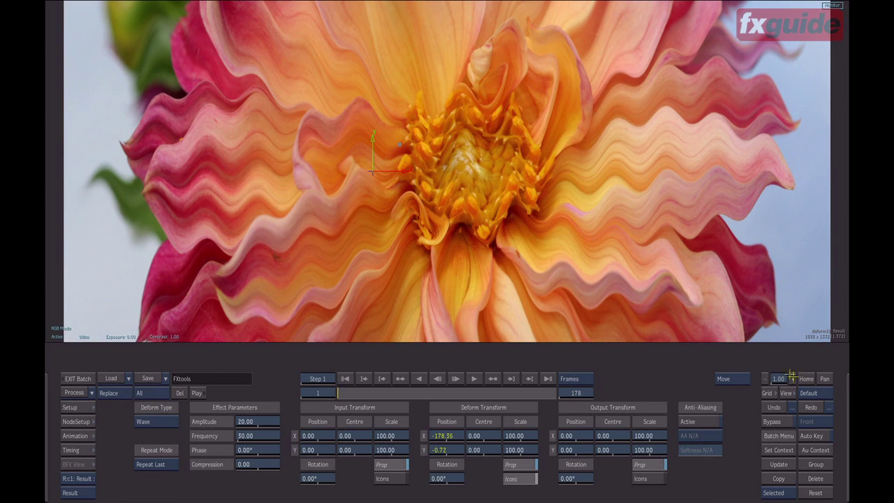
pyautogui.moveTo(736, 230); pyautogui.dragTo(651, 253)
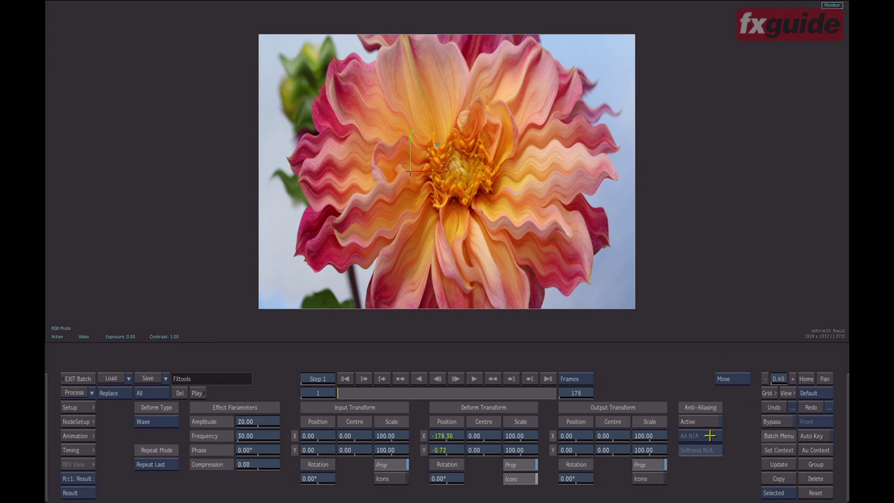
# Return to the batch schematic and display the Bump Displace node's result.
pyautogui.press('Escape')
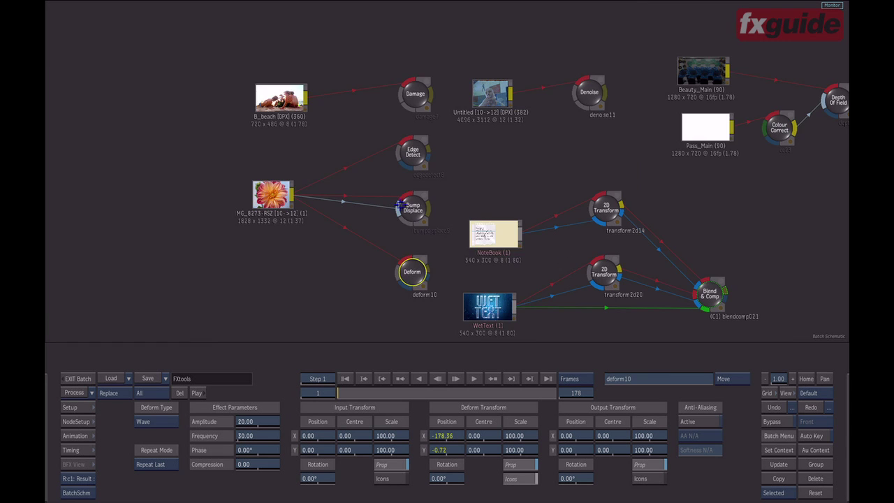
pyautogui.click(413, 210)
pyautogui.press('F1')
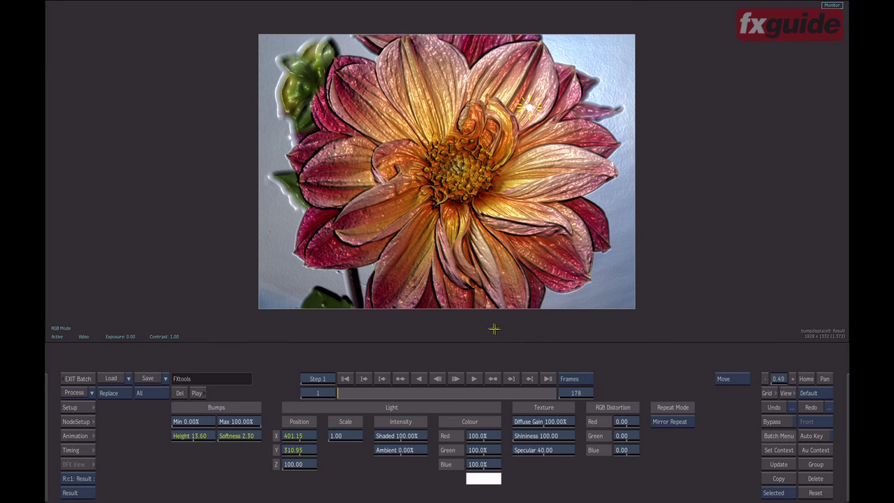
# Move the bump light to about X 192.56, Y 57.77 near the flower's centre and set the bump softness to 8.90.
pyautogui.moveTo(530, 107)
pyautogui.mouseDown()
pyautogui.moveTo(481, 54)
pyautogui.moveTo(640, 88)
pyautogui.moveTo(259, 132)
pyautogui.moveTo(605, 81)
pyautogui.moveTo(577, 253)
pyautogui.moveTo(238, 193)
pyautogui.moveTo(624, 119)
pyautogui.moveTo(617, 187)
pyautogui.moveTo(399, 249)
pyautogui.moveTo(485, 98)
pyautogui.moveTo(636, 123)
pyautogui.moveTo(512, 108)
pyautogui.mouseUp()
pyautogui.moveTo(406, 137)
pyautogui.mouseDown()
pyautogui.moveTo(301, 196)
pyautogui.moveTo(489, 174)
pyautogui.moveTo(571, 253)
pyautogui.moveTo(447, 224)
pyautogui.moveTo(424, 160)
pyautogui.moveTo(279, 213)
pyautogui.moveTo(650, 85)
pyautogui.moveTo(649, 231)
pyautogui.moveTo(247, 207)
pyautogui.moveTo(245, 146)
pyautogui.moveTo(496, 139)
pyautogui.mouseUp()
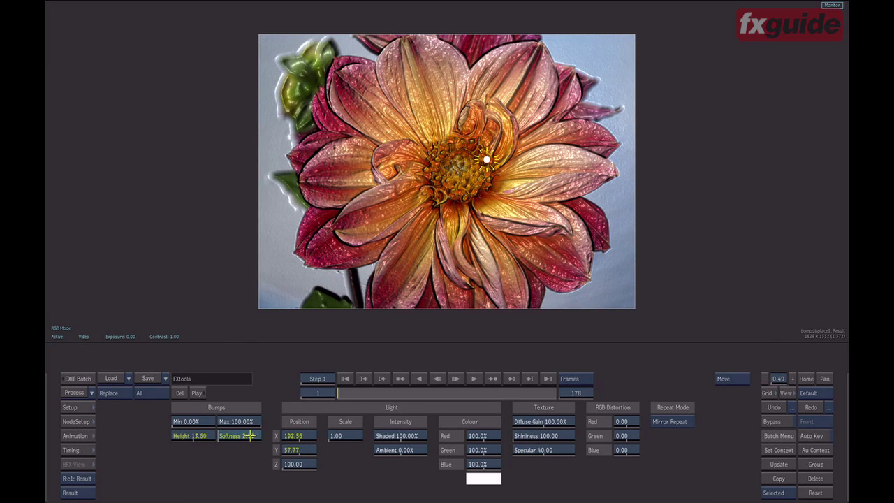
pyautogui.moveTo(263, 434); pyautogui.dragTo(257, 440)
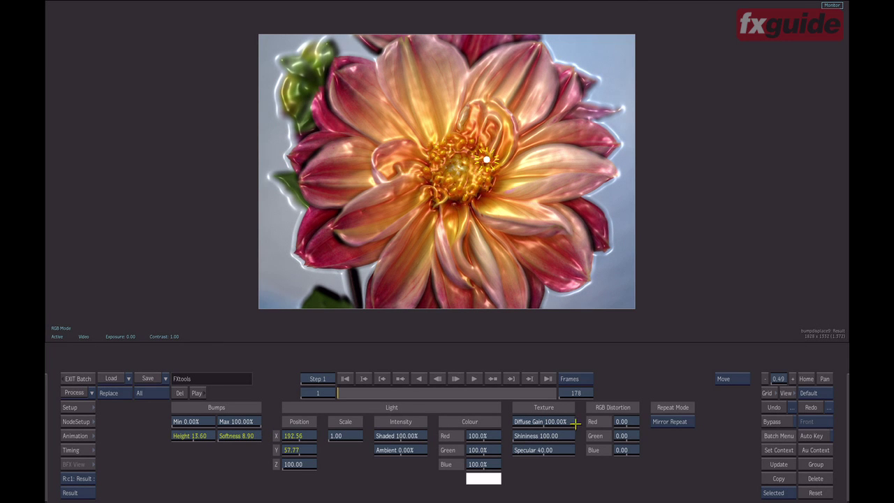
# Try a texture shininess of 120.00 and specular of 183.00, resetting them to 100.00 and 40.00.
pyautogui.moveTo(562, 435); pyautogui.dragTo(556, 452)
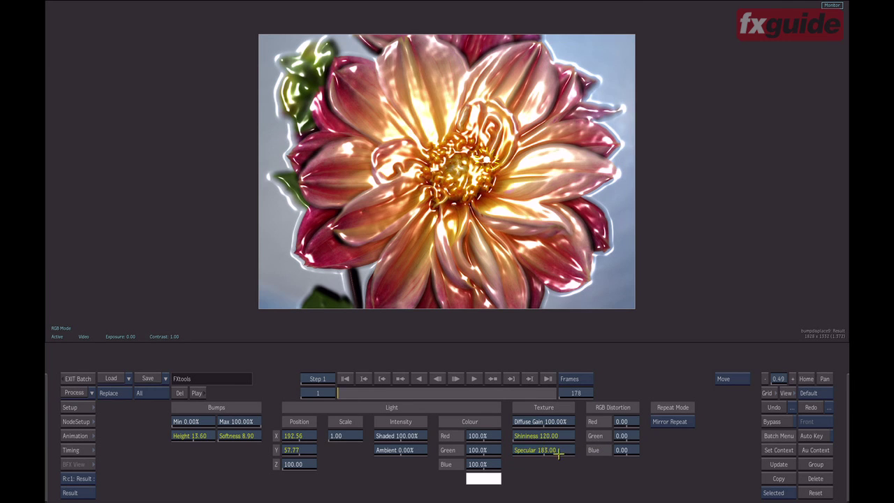
pyautogui.keyDown('ctrl'); pyautogui.click(561, 447); pyautogui.keyUp('ctrl')
pyautogui.keyDown('ctrl'); pyautogui.click(567, 436); pyautogui.keyUp('ctrl')
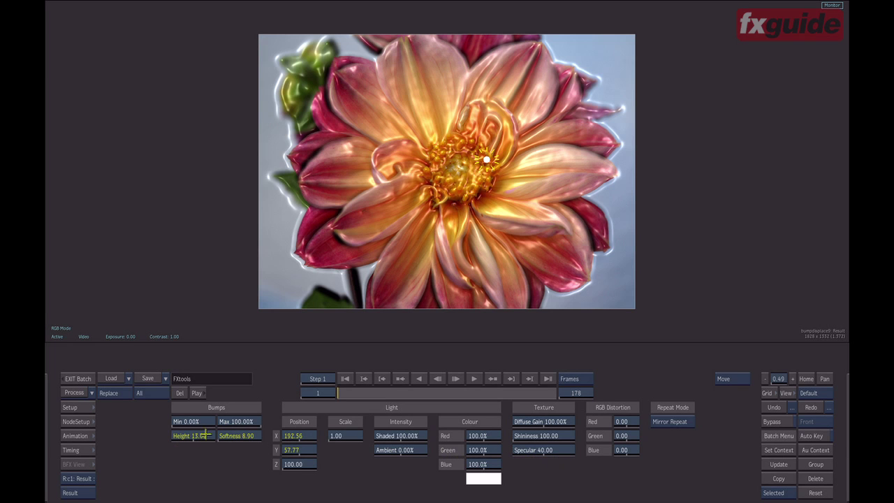
# Set the bump height to 32.40 and move the light to about X 176.27, Y 216.68.
pyautogui.moveTo(206, 435)
pyautogui.mouseDown()
pyautogui.moveTo(349, 436)
pyautogui.moveTo(94, 474)
pyautogui.moveTo(283, 449)
pyautogui.moveTo(233, 454)
pyautogui.mouseUp()
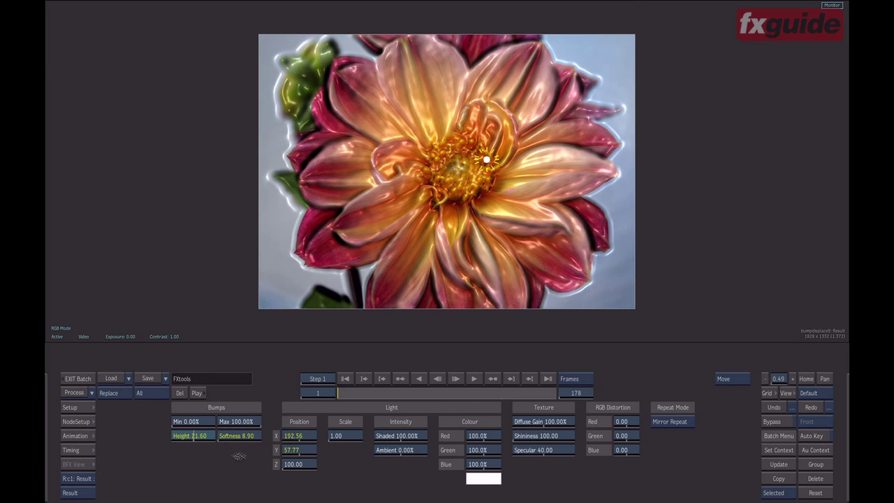
pyautogui.moveTo(207, 438); pyautogui.dragTo(271, 440)
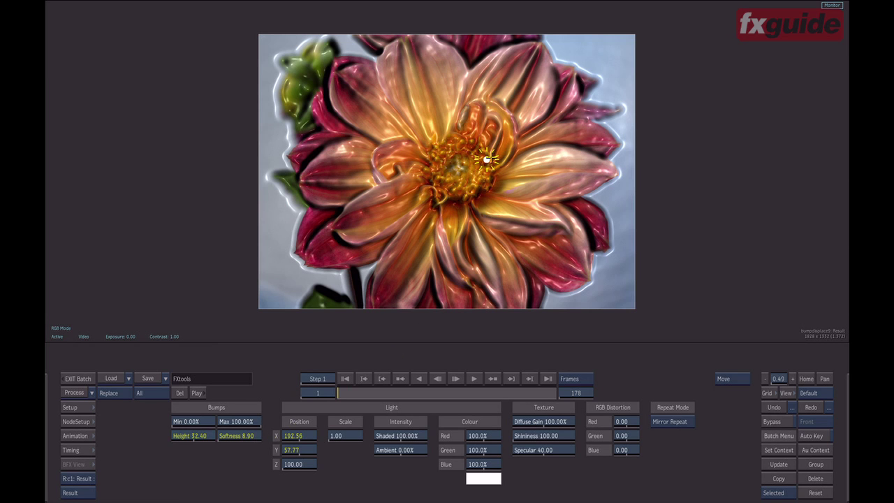
pyautogui.moveTo(483, 163); pyautogui.dragTo(483, 127)
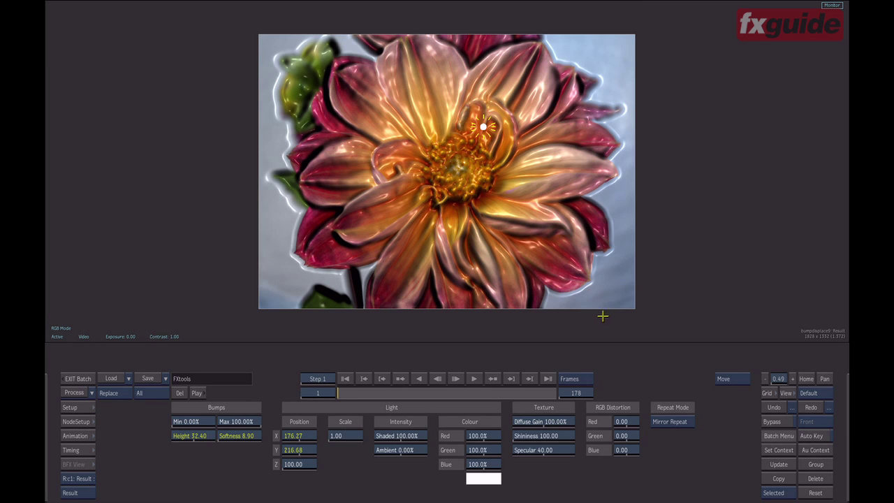
# Display the Edge Detect node's result from the schematic and set its edge detection softness width to 6.40.
pyautogui.press('F1')
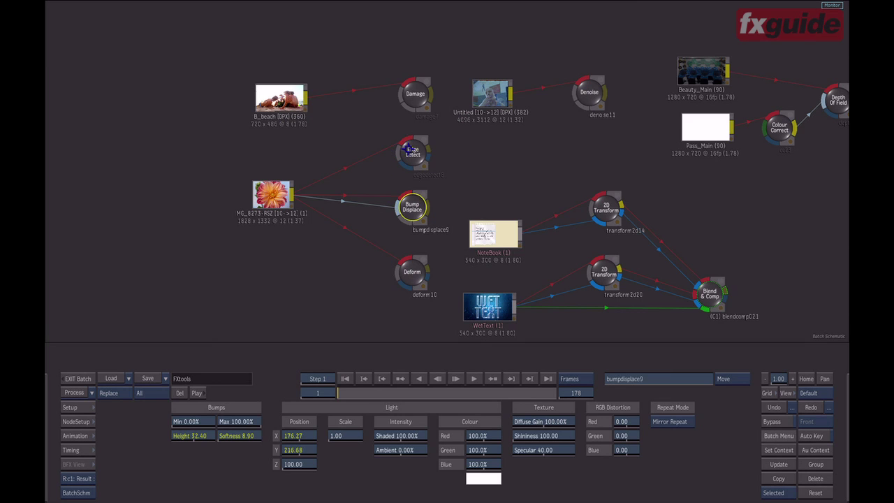
pyautogui.click(412, 151)
pyautogui.press('F4')
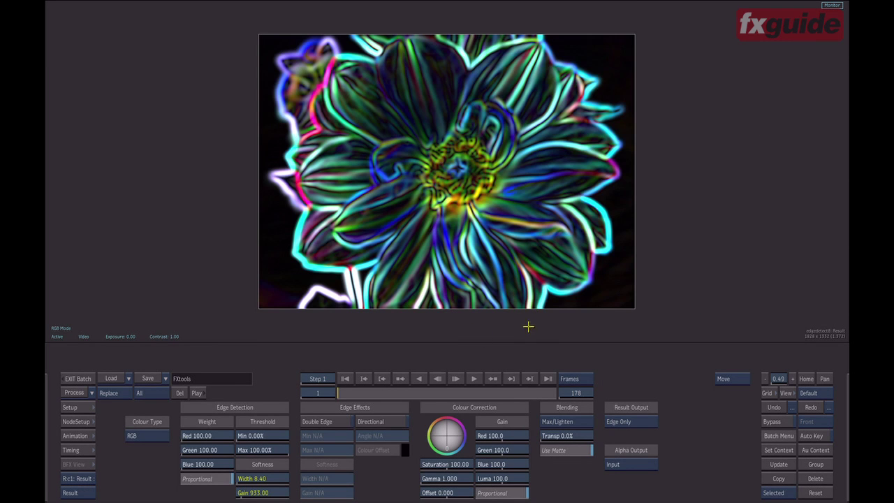
pyautogui.moveTo(269, 482); pyautogui.dragTo(273, 479)
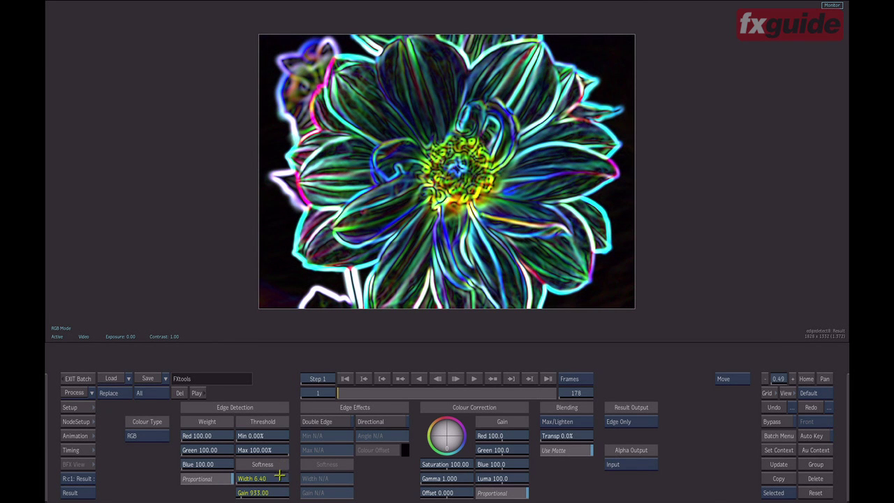
# Compare the Mono, Chroma and HLS colour types for the edge detection and return to RGB.
pyautogui.click(147, 433)
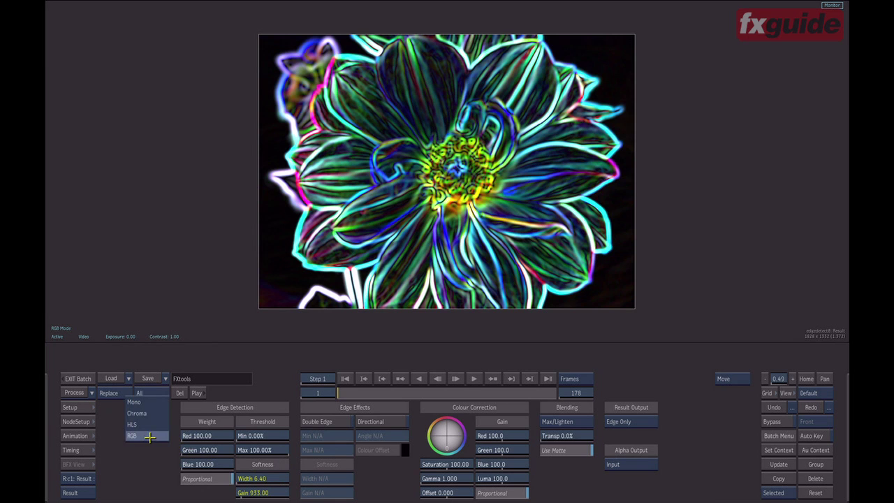
pyautogui.click(158, 401)
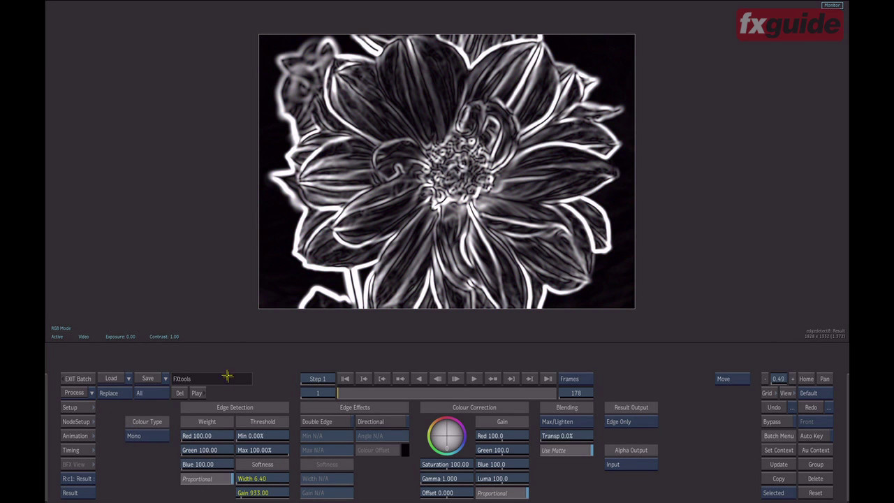
pyautogui.click(159, 435)
pyautogui.click(164, 447)
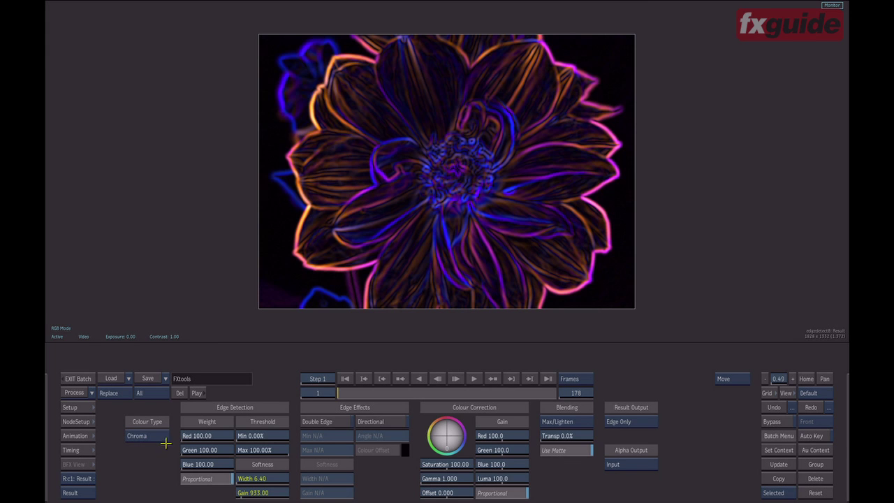
pyautogui.click(157, 437)
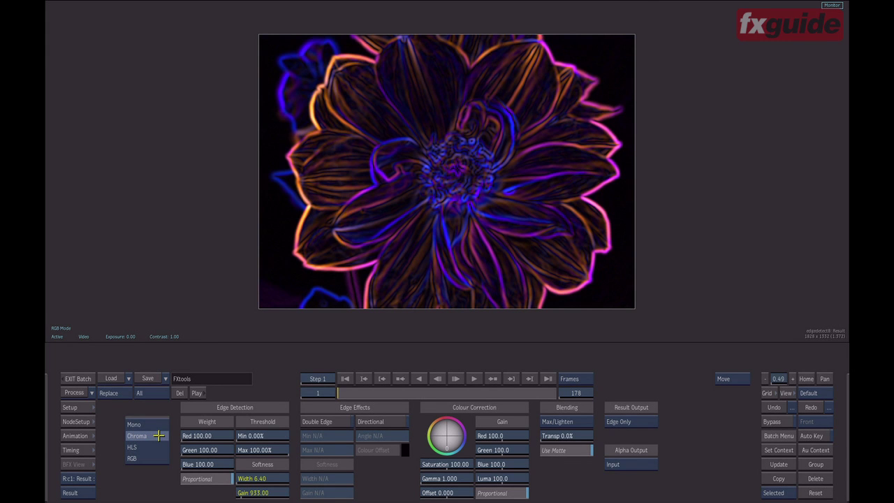
pyautogui.click(165, 447)
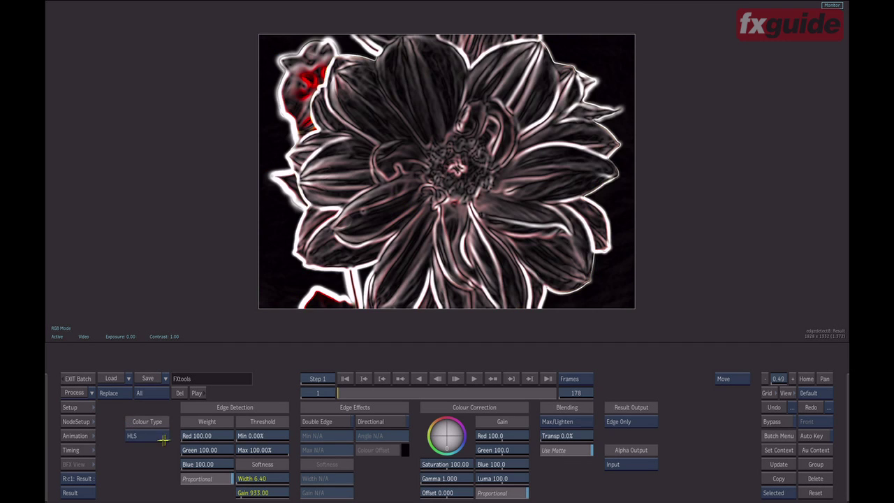
pyautogui.click(163, 440)
pyautogui.click(155, 450)
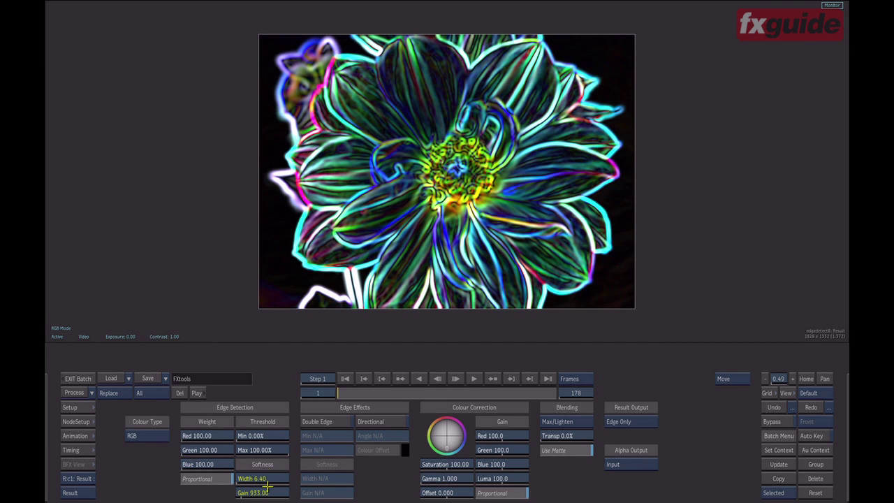
# Set the edge detection softness width to 4.10 and minimum threshold to 0.50%, and enable the Double Edge effect.
pyautogui.moveTo(268, 478)
pyautogui.mouseDown()
pyautogui.moveTo(287, 476)
pyautogui.moveTo(258, 479)
pyautogui.moveTo(266, 479)
pyautogui.mouseUp()
pyautogui.moveTo(272, 435)
pyautogui.mouseDown()
pyautogui.moveTo(287, 435)
pyautogui.moveTo(270, 435)
pyautogui.mouseUp()
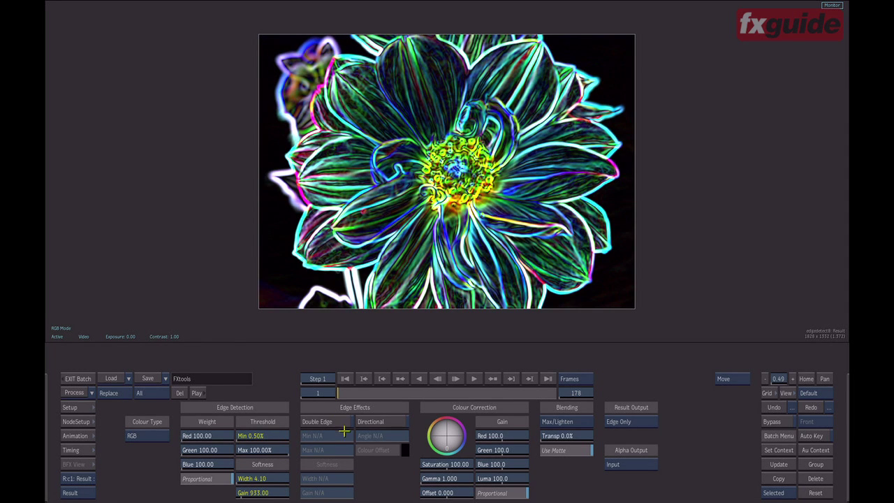
pyautogui.click(336, 422)
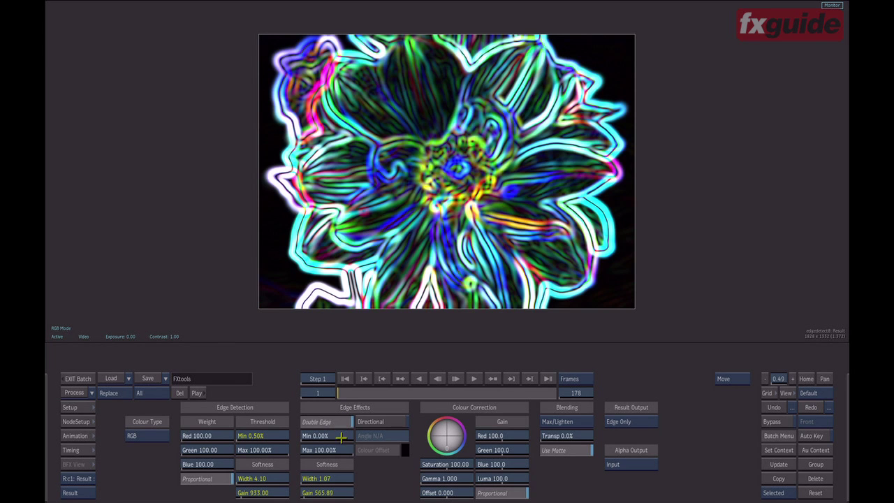
# Turn off Double Edge, try the Directional edge effect, and set the edge detection softness to width 6.40 and gain 973.00.
pyautogui.click(331, 422)
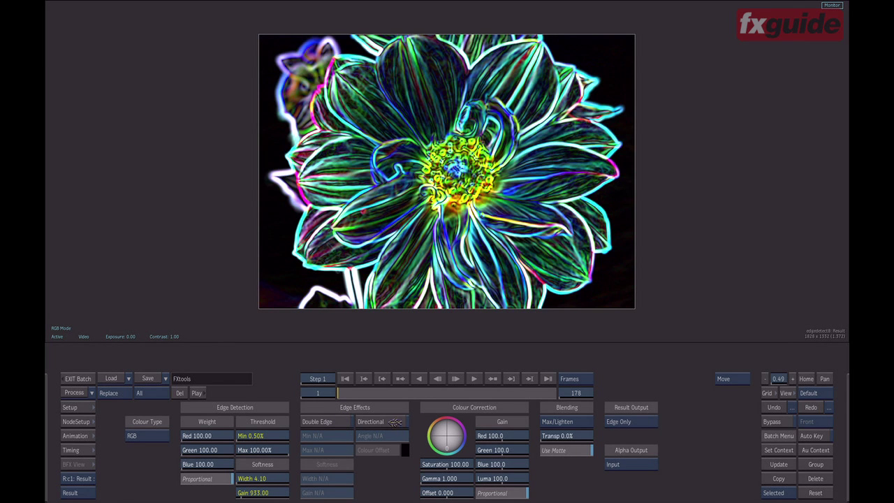
pyautogui.click(395, 422)
pyautogui.moveTo(393, 436)
pyautogui.mouseDown()
pyautogui.moveTo(421, 437)
pyautogui.moveTo(399, 440)
pyautogui.mouseUp()
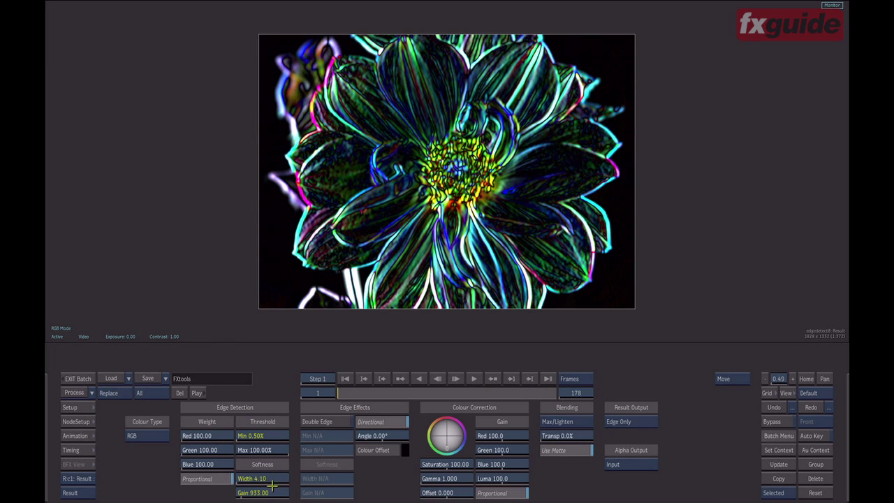
pyautogui.moveTo(275, 479)
pyautogui.mouseDown()
pyautogui.moveTo(288, 481)
pyautogui.moveTo(285, 493)
pyautogui.mouseUp()
pyautogui.click(383, 422)
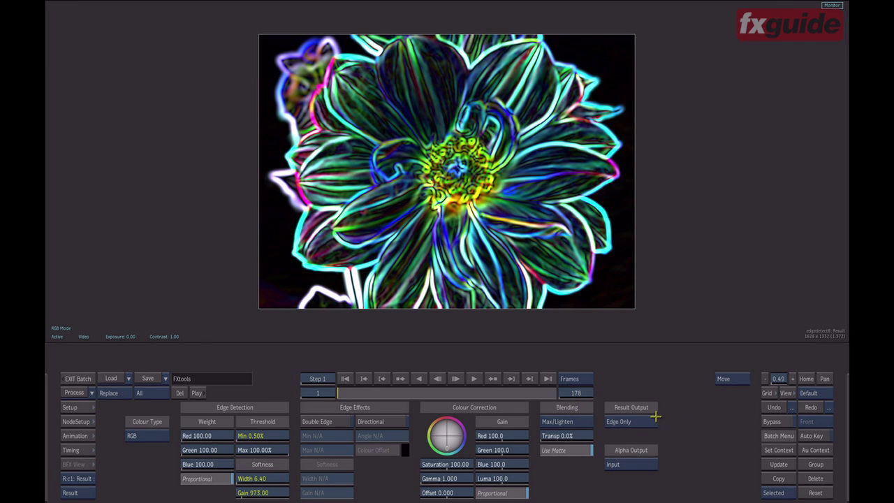
# Set the result output to Result and compare the Min/Darken and Screen blending modes, returning to Max/Lighten.
pyautogui.click(620, 421)
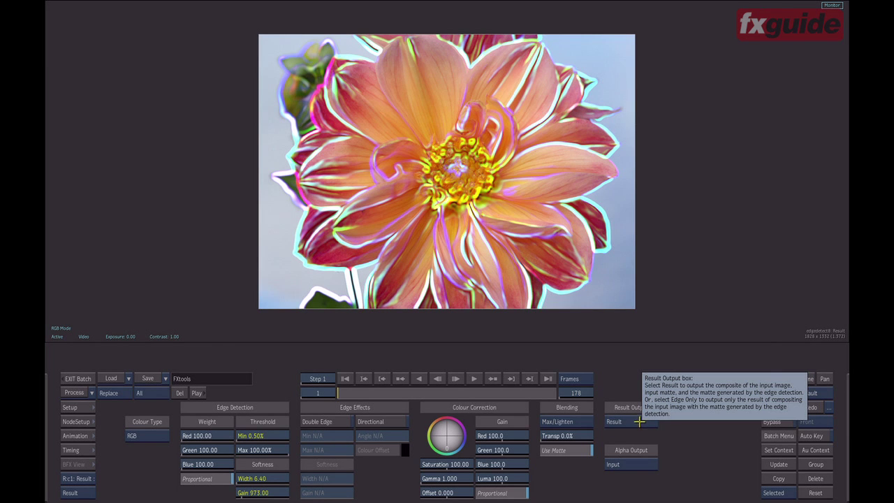
pyautogui.click(574, 421)
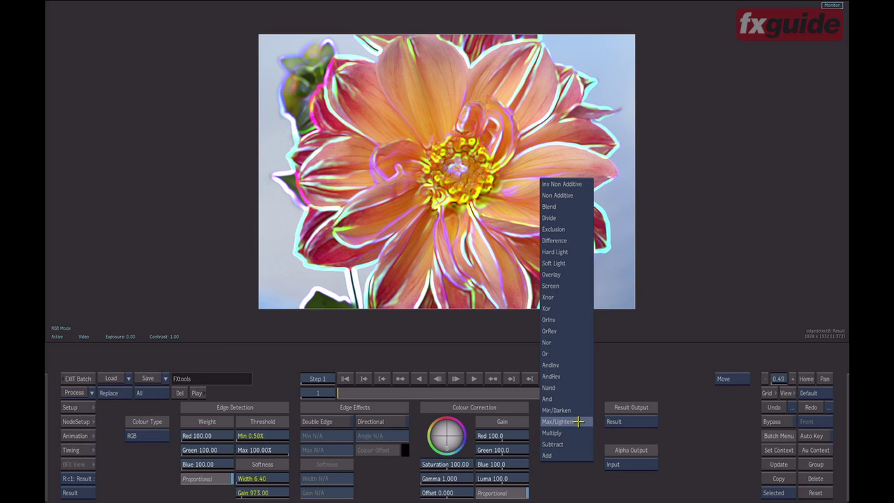
pyautogui.click(578, 412)
pyautogui.click(577, 421)
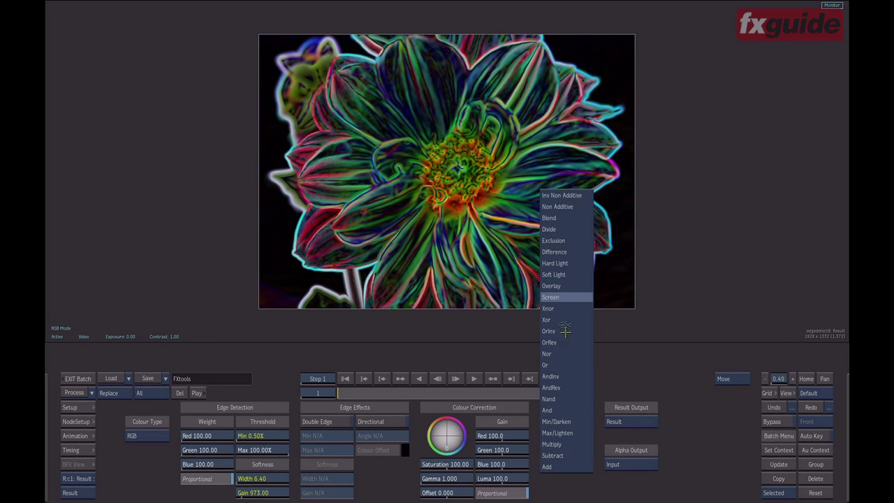
pyautogui.click(558, 297)
pyautogui.click(571, 421)
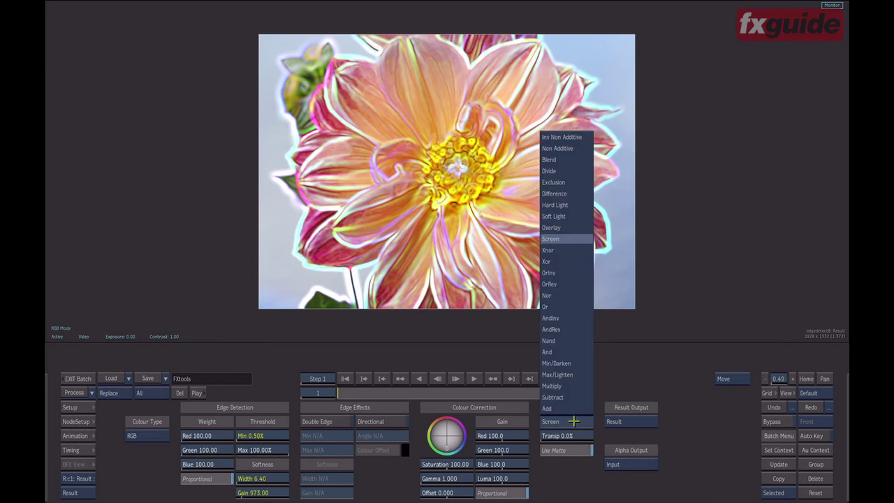
pyautogui.click(576, 374)
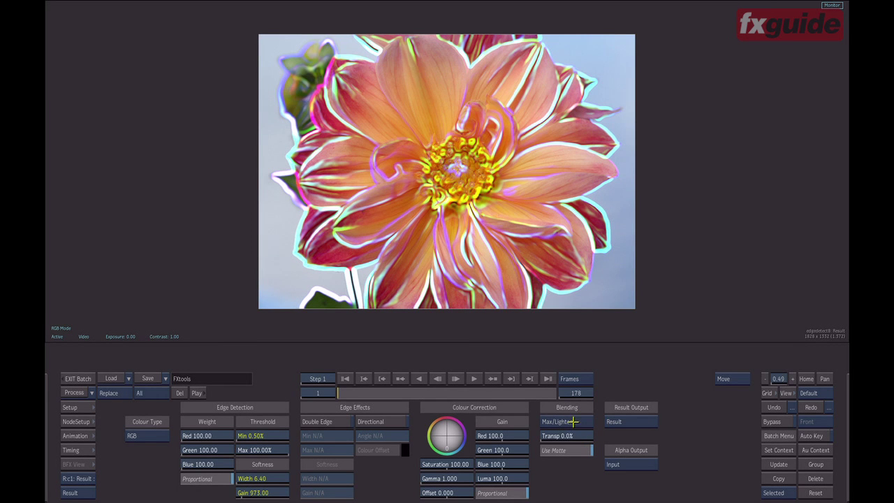
pyautogui.click(572, 421)
pyautogui.click(577, 423)
# Select the Damage node in the schematic and display its result at 1.00 scale.
pyautogui.press('Escape')
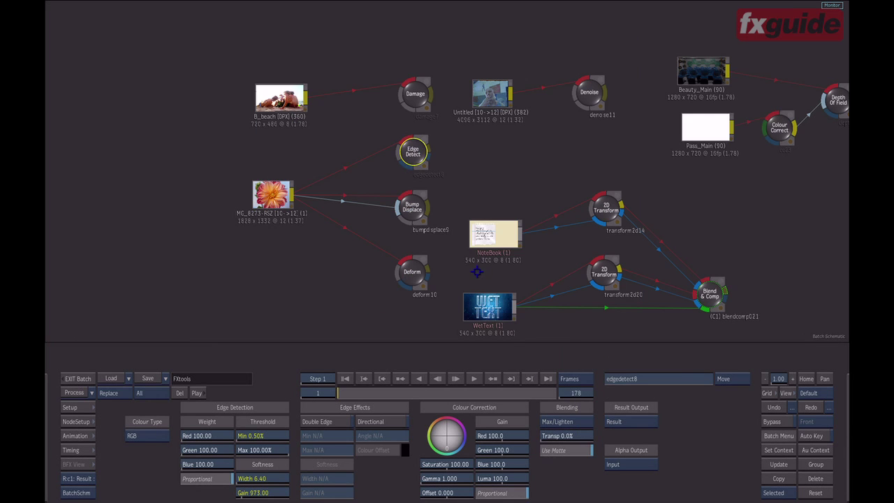
pyautogui.click(417, 148)
pyautogui.click(414, 94)
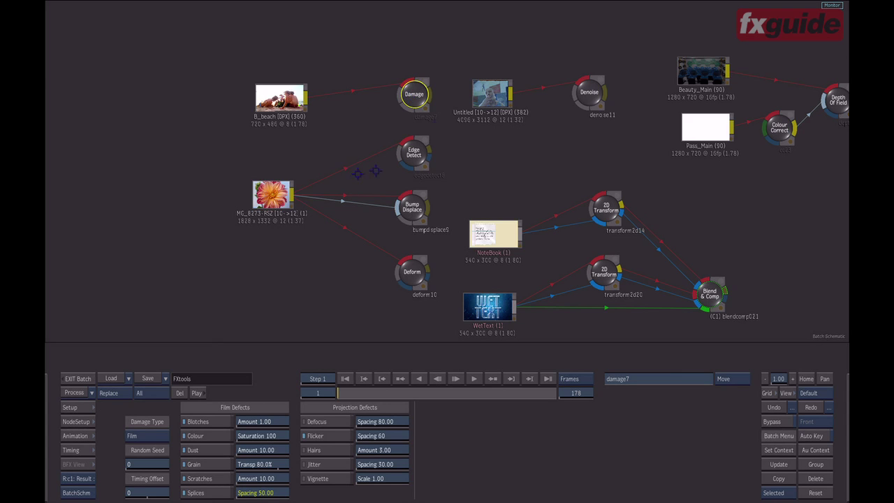
pyautogui.press('F4')
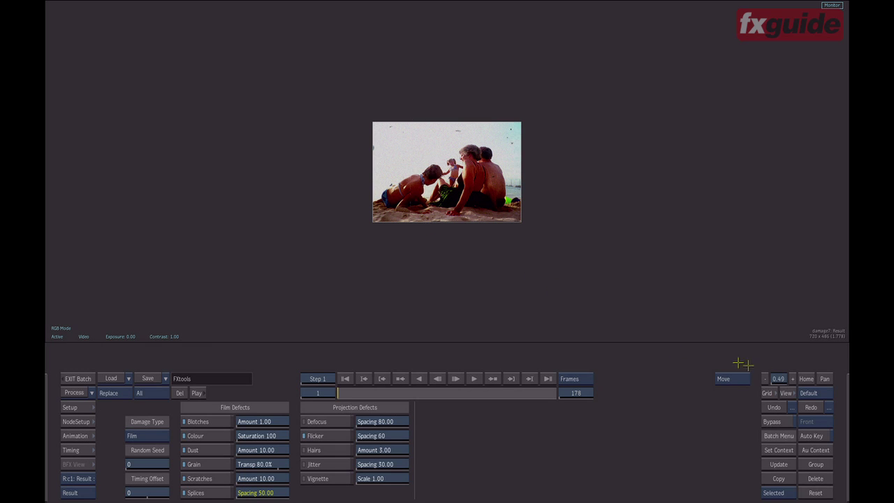
pyautogui.click(801, 380)
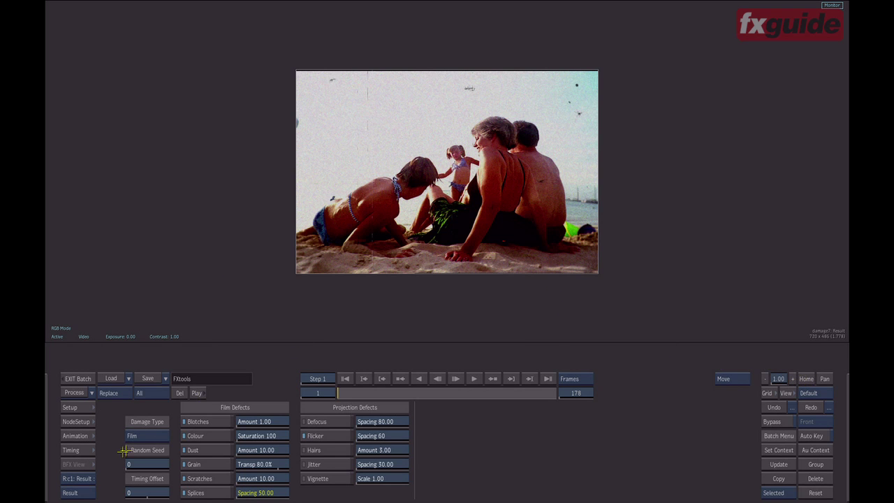
# Check the available damage types, keep Film, and scrub through the beach clip to frame 91.
pyautogui.click(153, 436)
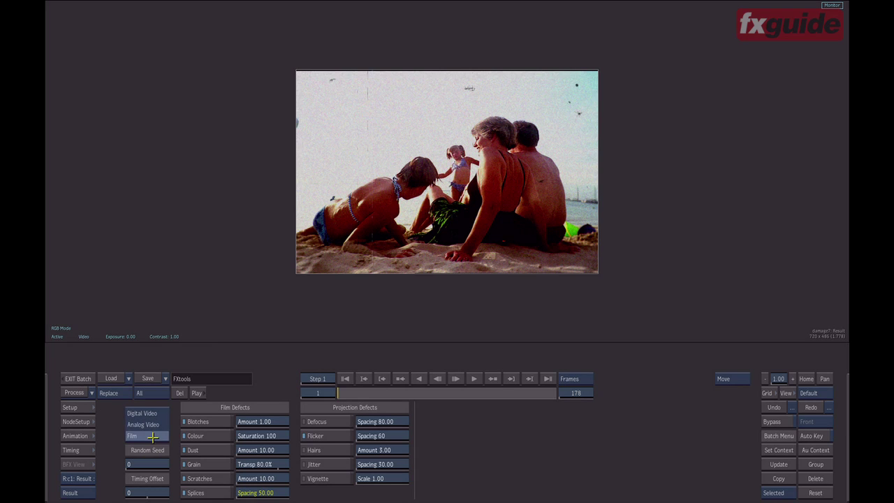
pyautogui.click(153, 437)
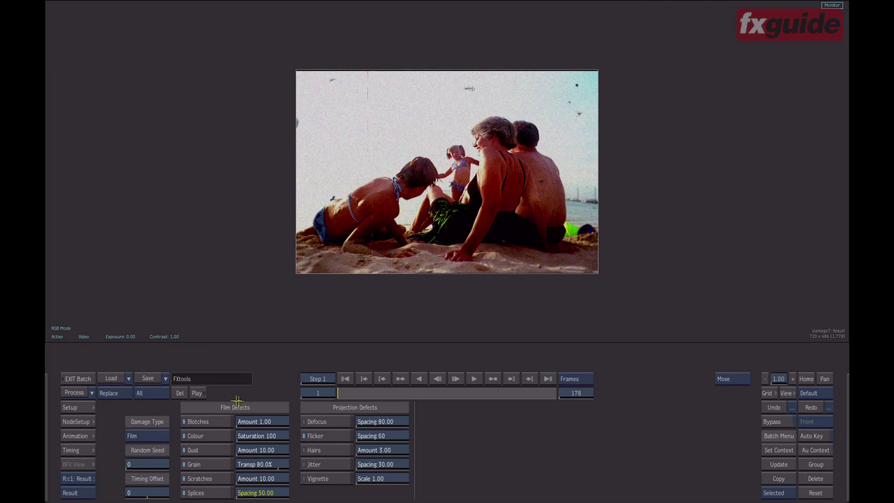
pyautogui.moveTo(343, 394); pyautogui.dragTo(419, 392)
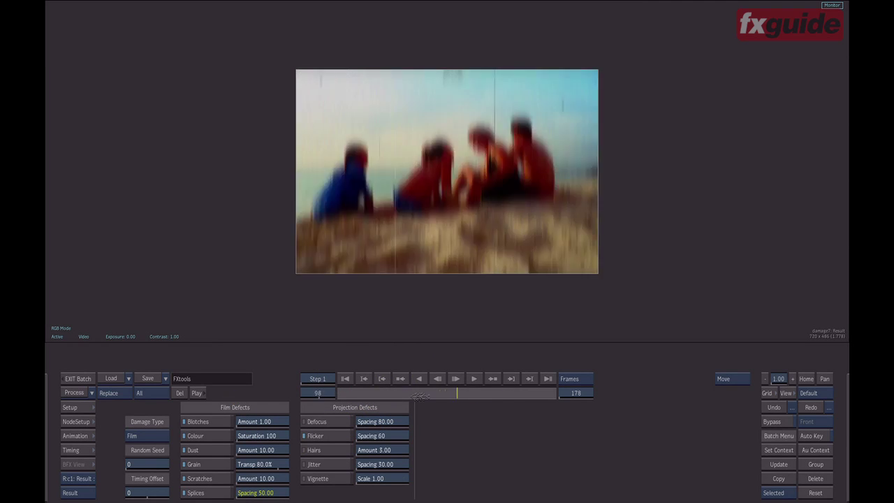
pyautogui.moveTo(419, 395)
pyautogui.mouseDown()
pyautogui.moveTo(391, 396)
pyautogui.moveTo(469, 393)
pyautogui.moveTo(423, 393)
pyautogui.moveTo(393, 407)
pyautogui.moveTo(455, 405)
pyautogui.moveTo(431, 398)
pyautogui.moveTo(459, 405)
pyautogui.moveTo(385, 406)
pyautogui.moveTo(465, 403)
pyautogui.moveTo(433, 405)
pyautogui.moveTo(449, 407)
pyautogui.mouseUp()
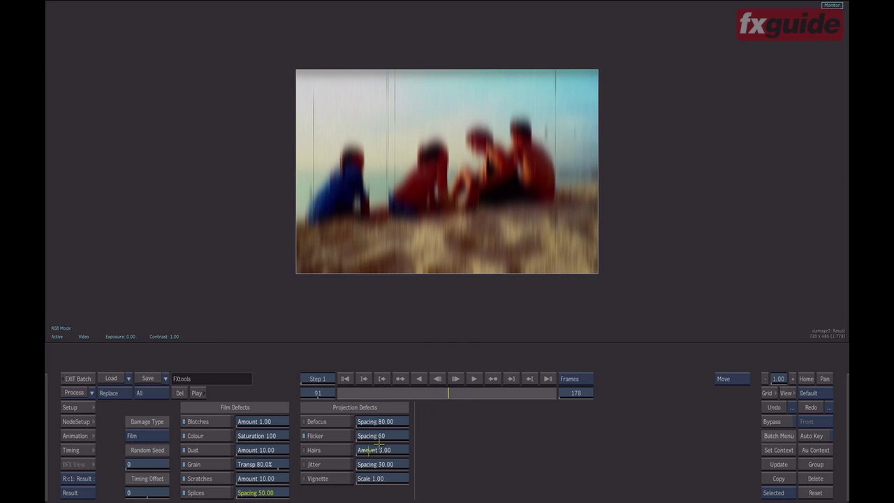
# Examine the settings of each film defect, from Blotches, Colour and Dust to Grain, Scratches and Splices.
pyautogui.click(203, 422)
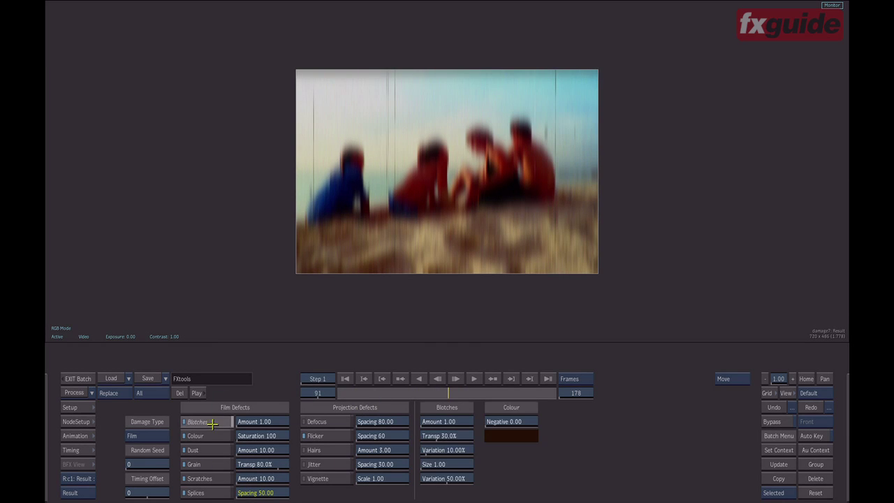
pyautogui.click(222, 437)
pyautogui.click(215, 450)
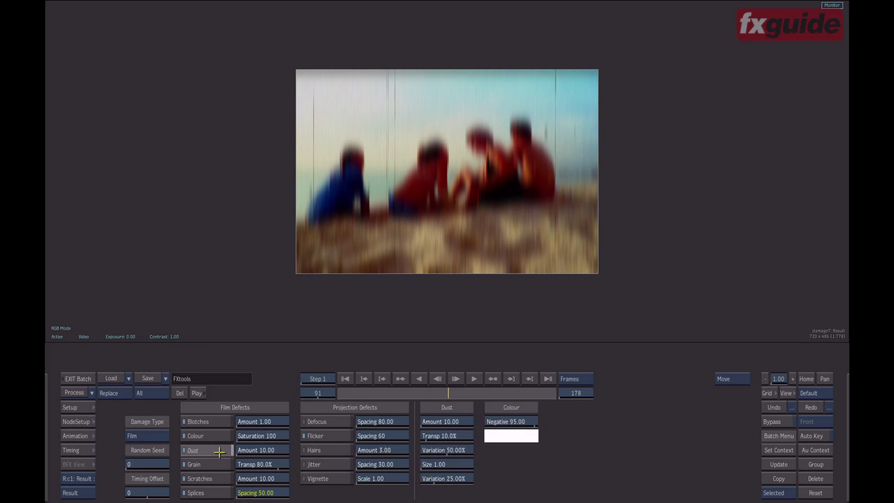
pyautogui.click(213, 463)
pyautogui.click(212, 478)
pyautogui.click(213, 492)
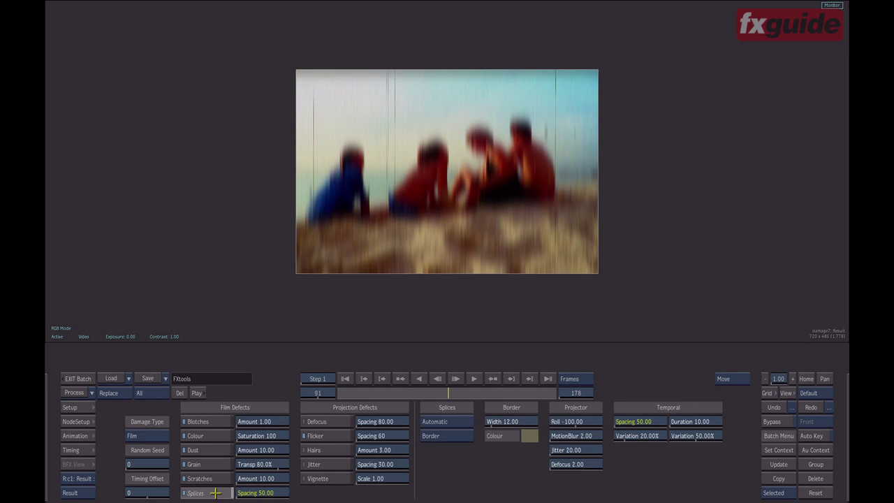
pyautogui.click(211, 450)
pyautogui.click(213, 436)
pyautogui.click(214, 421)
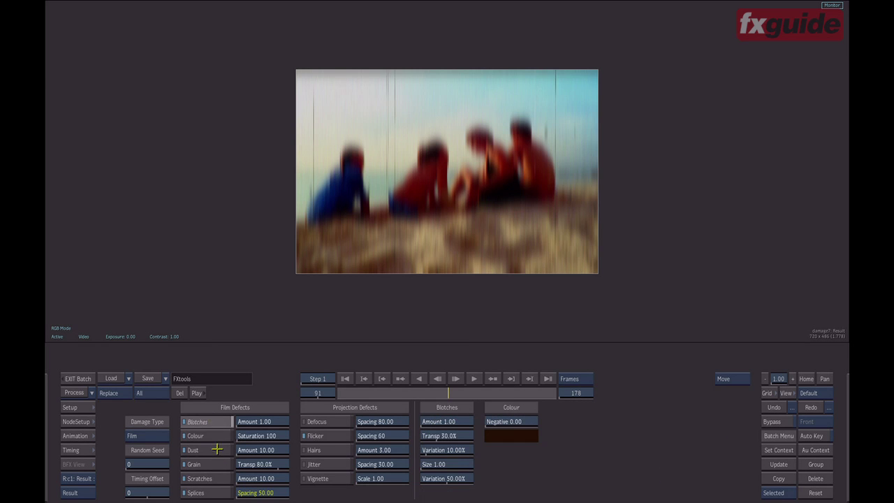
pyautogui.click(217, 450)
pyautogui.click(215, 463)
pyautogui.click(214, 479)
pyautogui.click(214, 492)
pyautogui.click(215, 464)
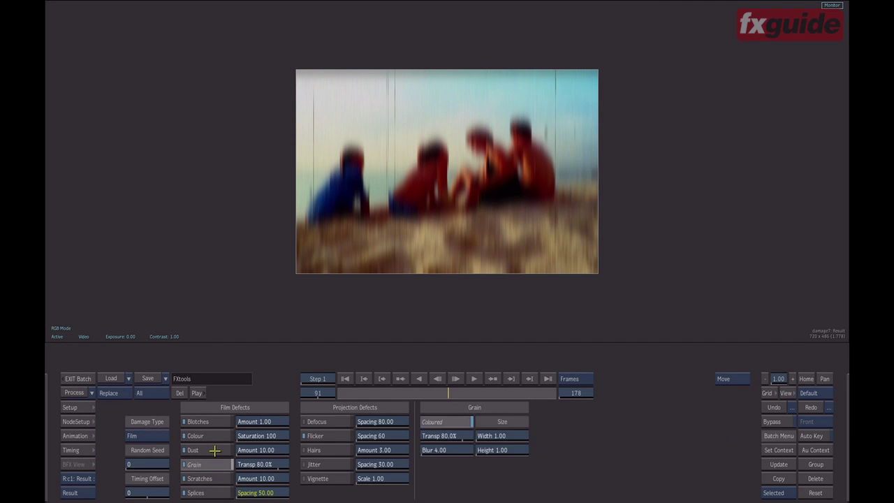
pyautogui.click(212, 436)
pyautogui.click(213, 422)
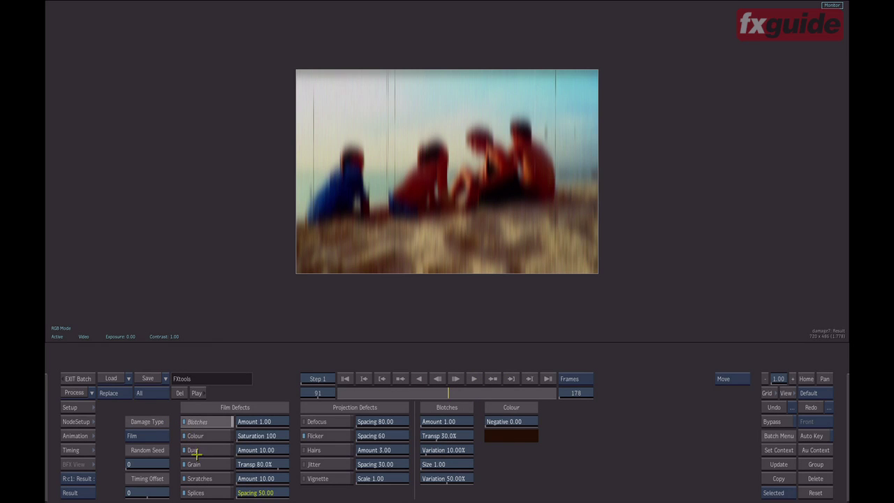
# Set the damage type to Analog Video and scrub through the clip to frame 112.
pyautogui.click(147, 435)
pyautogui.click(145, 424)
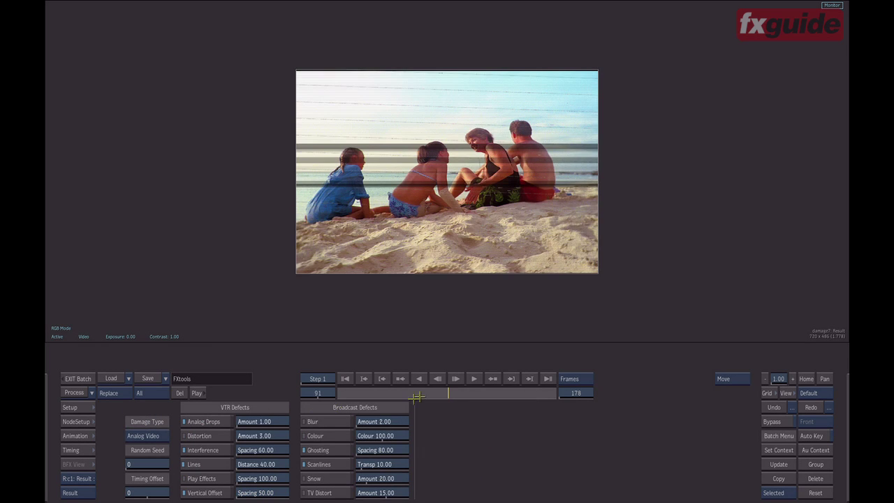
pyautogui.moveTo(449, 393); pyautogui.dragTo(383, 405)
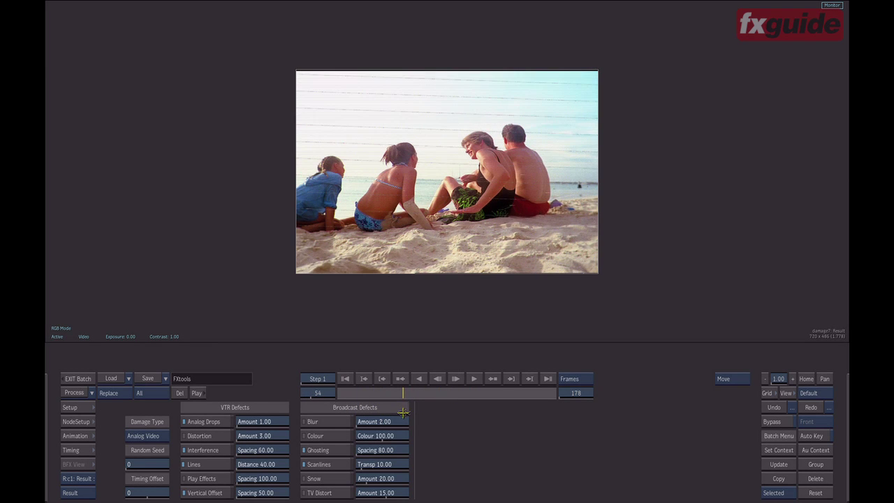
pyautogui.moveTo(402, 416); pyautogui.dragTo(442, 398)
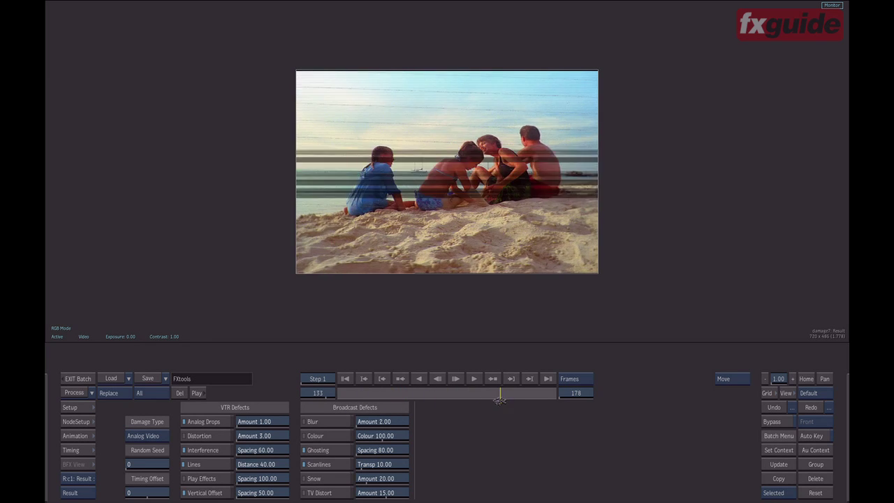
pyautogui.moveTo(500, 400); pyautogui.dragTo(473, 414)
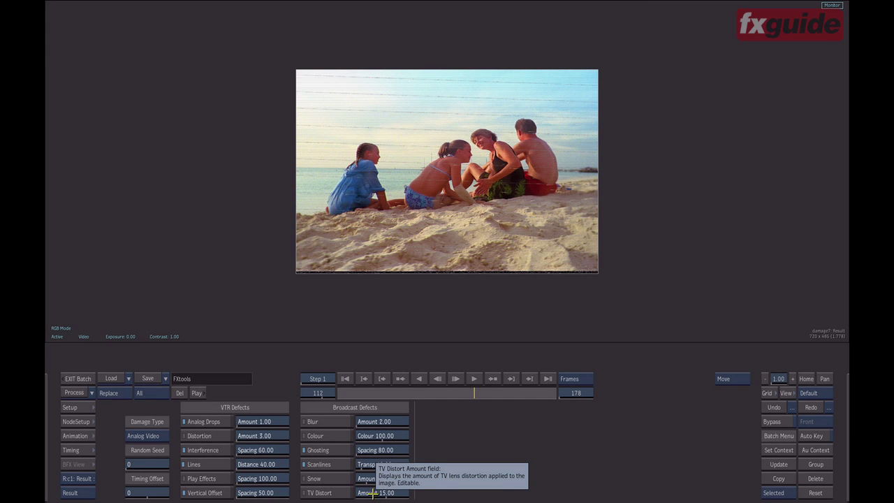
# Set the damage type to Digital Video and scrub the clip to frame 68.
pyautogui.click(140, 436)
pyautogui.click(143, 423)
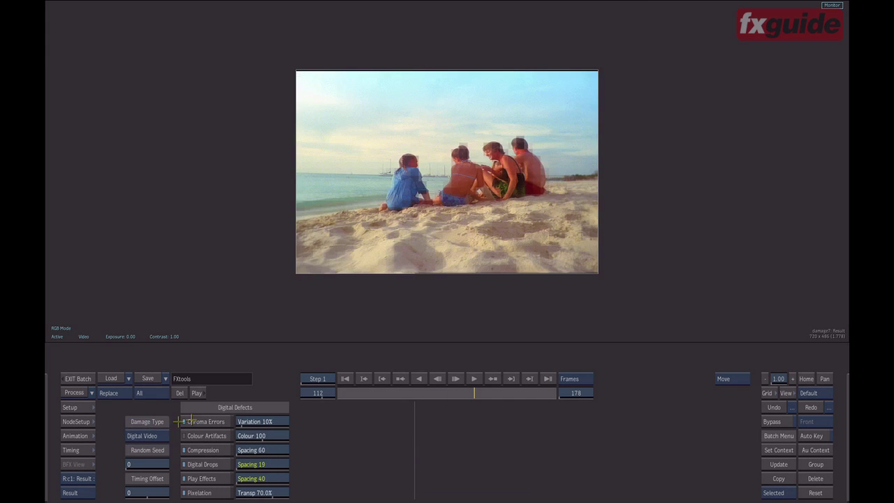
pyautogui.moveTo(474, 391); pyautogui.dragTo(420, 394)
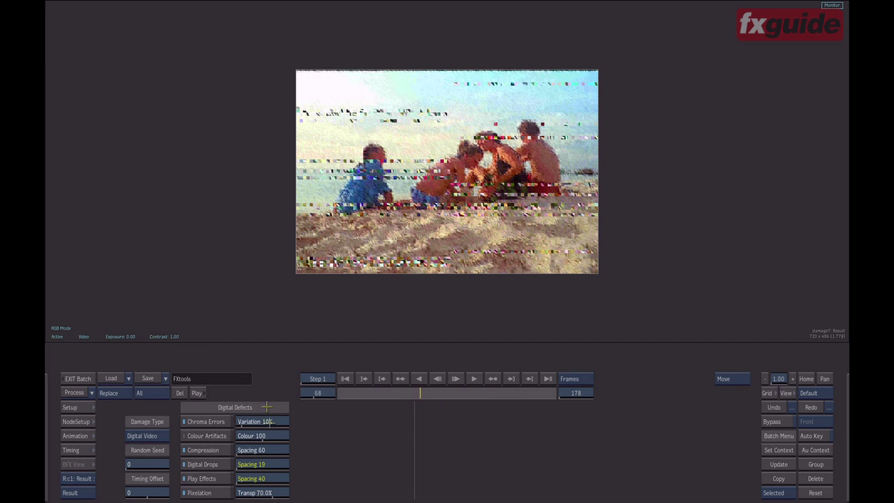
# Examine the settings of the digital defects: Chroma Errors, Compression, Digital Drops, Play Effects and Pixelation.
pyautogui.click(203, 421)
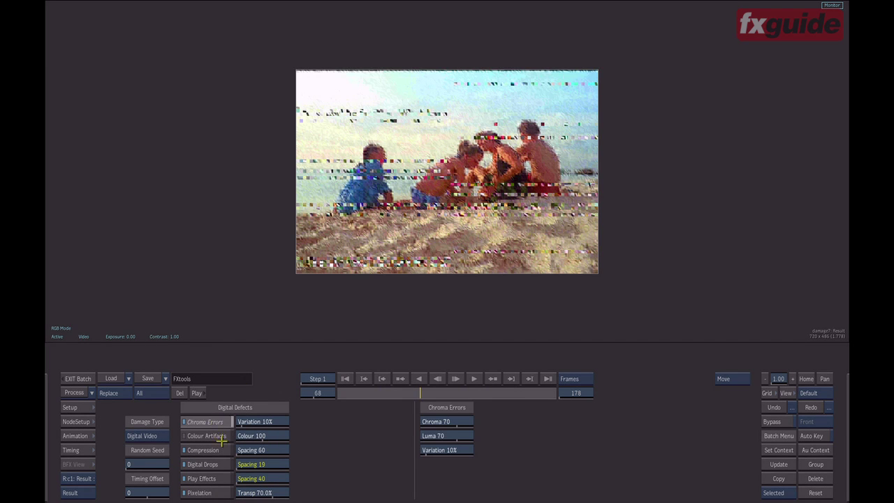
pyautogui.click(214, 450)
pyautogui.click(214, 464)
pyautogui.click(214, 478)
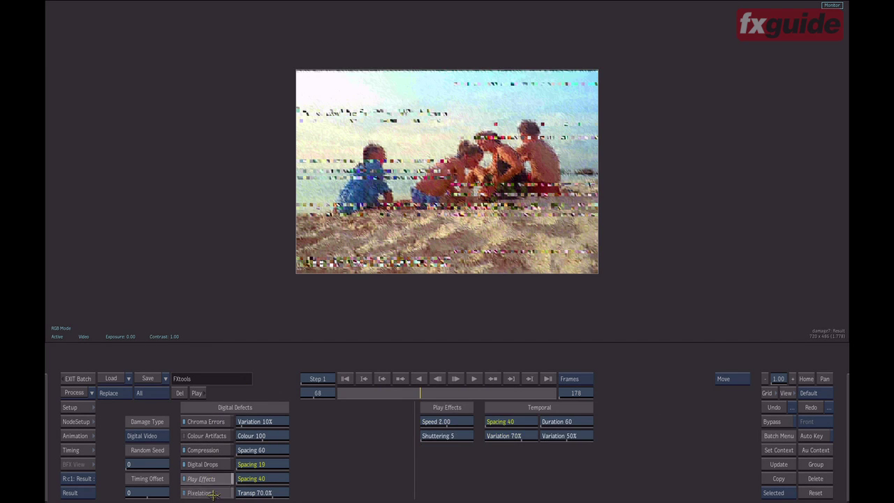
pyautogui.click(213, 493)
pyautogui.click(213, 480)
pyautogui.click(213, 467)
pyautogui.click(213, 480)
pyautogui.click(213, 493)
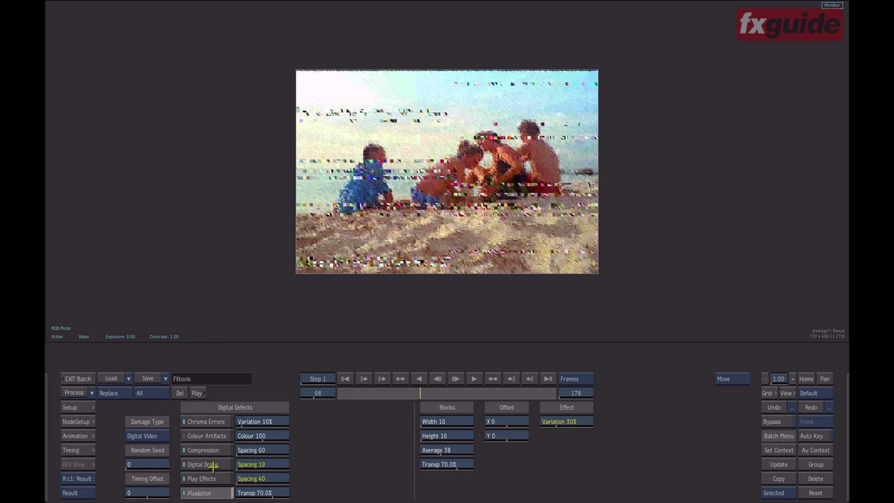
pyautogui.click(210, 464)
pyautogui.click(209, 450)
pyautogui.click(209, 423)
pyautogui.click(211, 450)
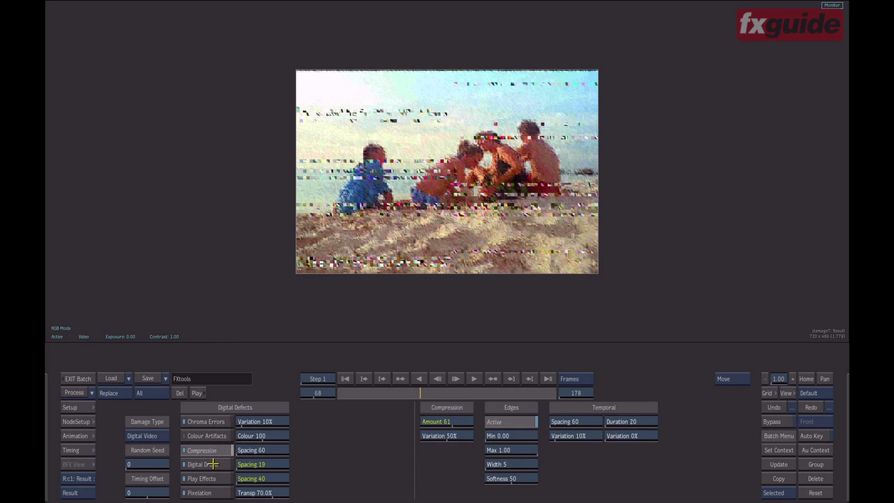
pyautogui.click(211, 463)
pyautogui.click(214, 478)
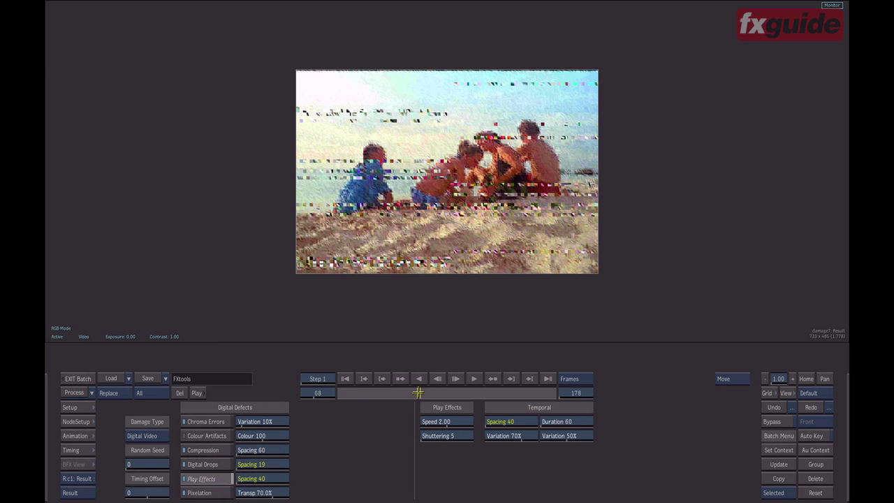
# Scrub the digitally damaged clip to frame 85 and return to the schematic.
pyautogui.moveTo(418, 392); pyautogui.dragTo(442, 410)
pyautogui.press('Escape')
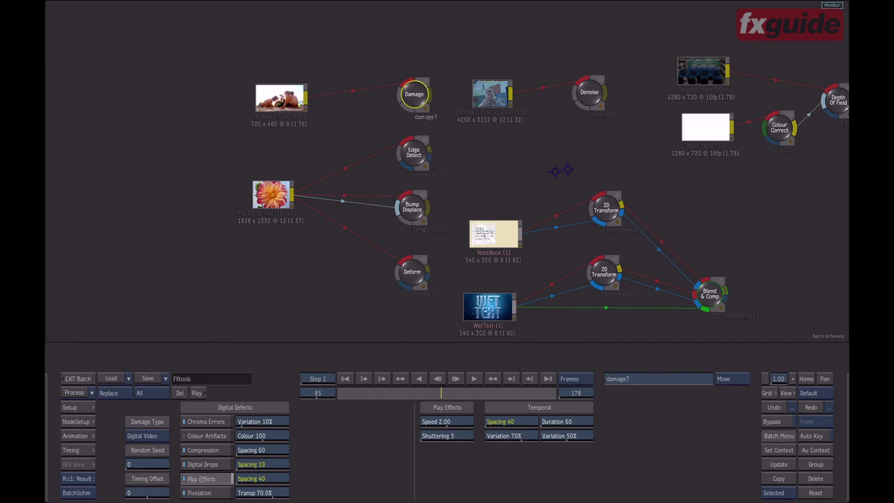
pyautogui.moveTo(605, 158); pyautogui.dragTo(418, 143)
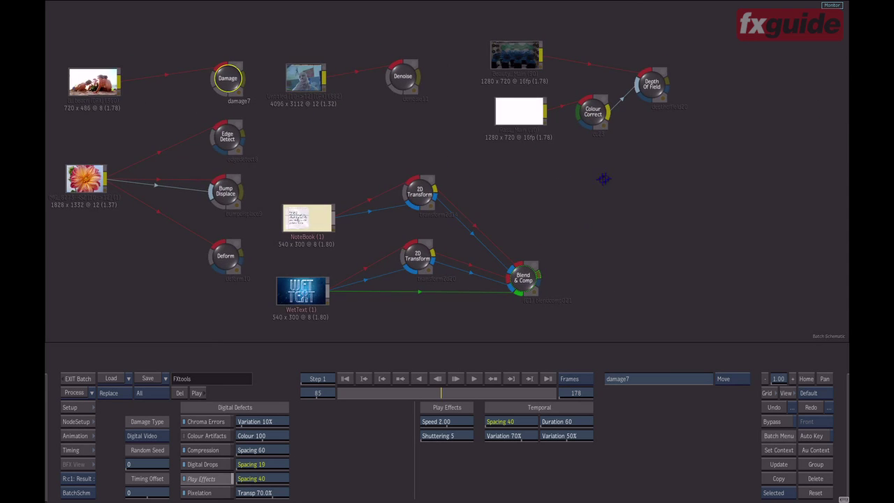
# Select the Depth Of Field node, display its result in Linear RGB mode and set the viewer exposure to 0.50.
pyautogui.moveTo(603, 179); pyautogui.dragTo(537, 229)
pyautogui.click(573, 137)
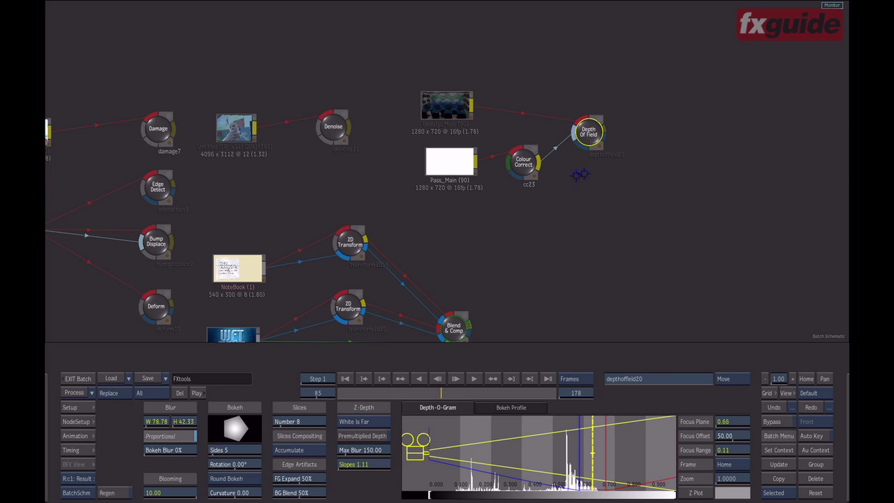
pyautogui.moveTo(591, 133); pyautogui.dragTo(595, 131)
pyautogui.press('F4')
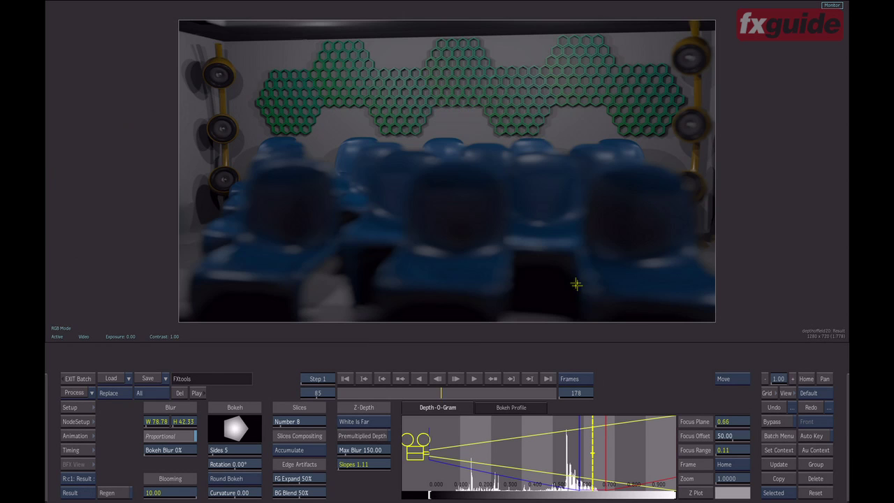
pyautogui.click(83, 336)
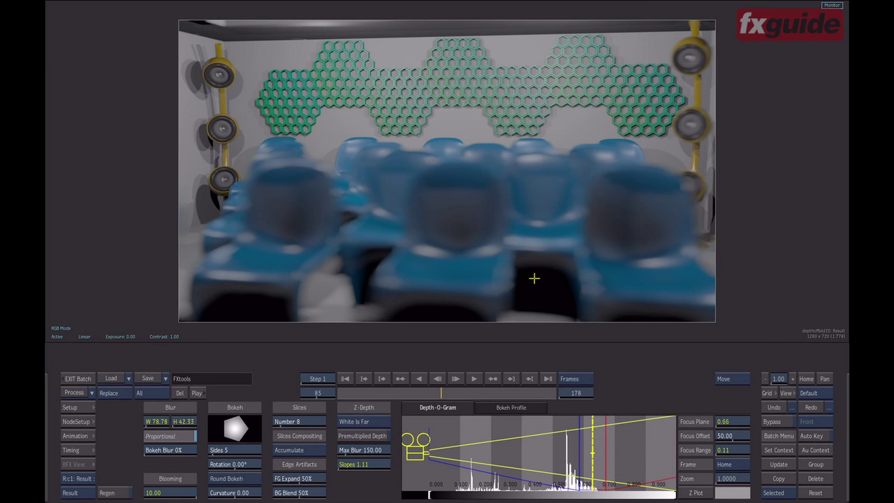
pyautogui.moveTo(541, 276); pyautogui.dragTo(565, 286)
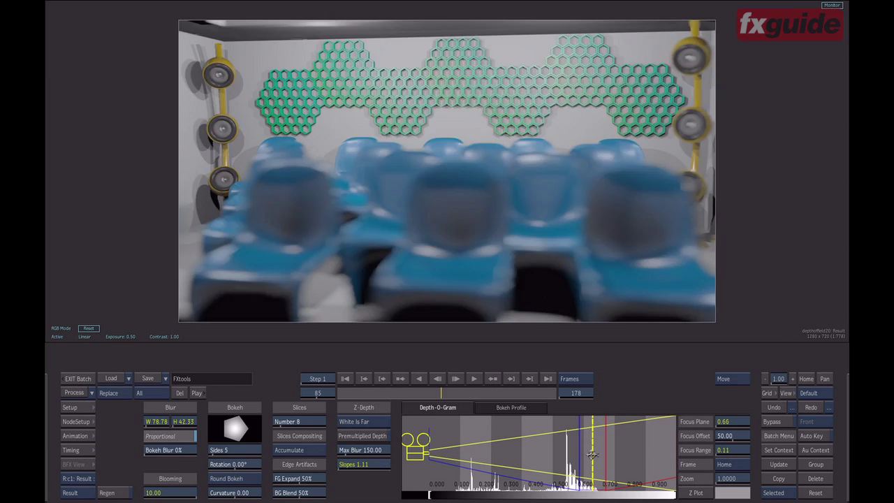
# Try the focus plane at 0.19, settle it at 0.58, and set the depth of field Slopes to 1.41.
pyautogui.moveTo(594, 452); pyautogui.dragTo(476, 472)
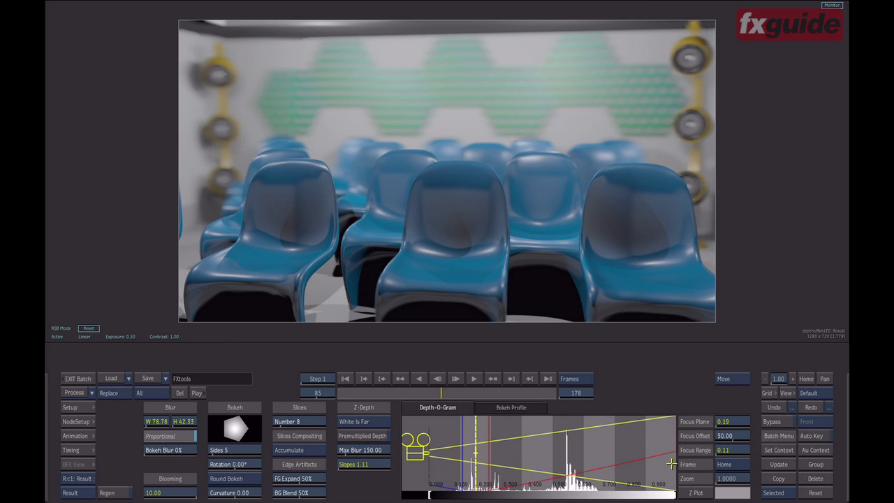
pyautogui.moveTo(476, 454); pyautogui.dragTo(571, 456)
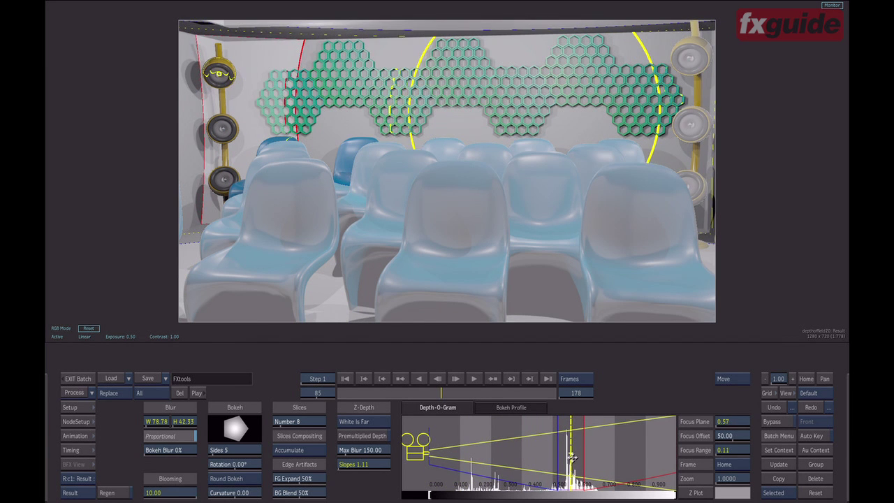
pyautogui.moveTo(572, 457); pyautogui.dragTo(572, 465)
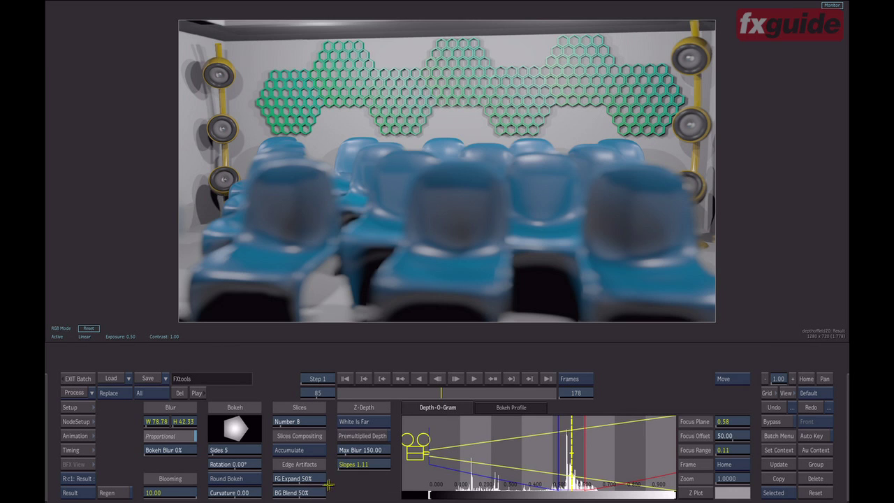
pyautogui.moveTo(381, 465); pyautogui.dragTo(390, 471)
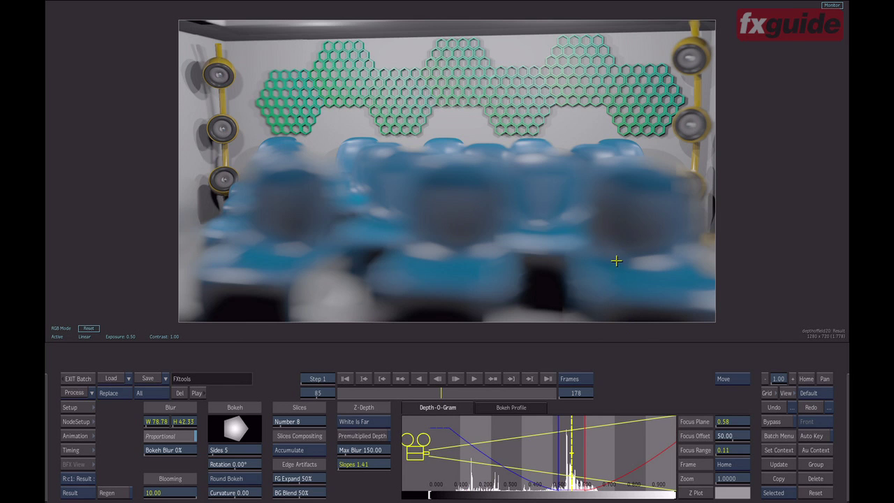
pyautogui.press('Escape')
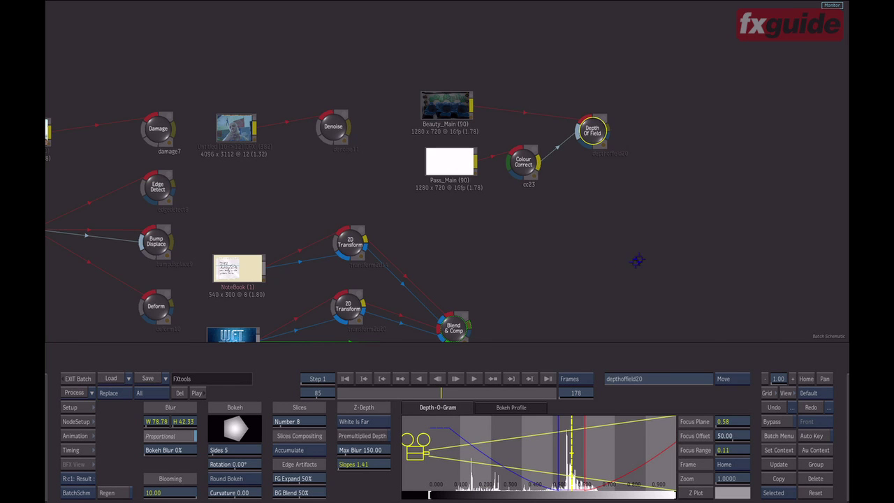
# Examine the depth pass and histogram of the Colour Correct node, and reselect the Depth Of Field node in the schematic.
pyautogui.click(531, 173)
pyautogui.press('F4')
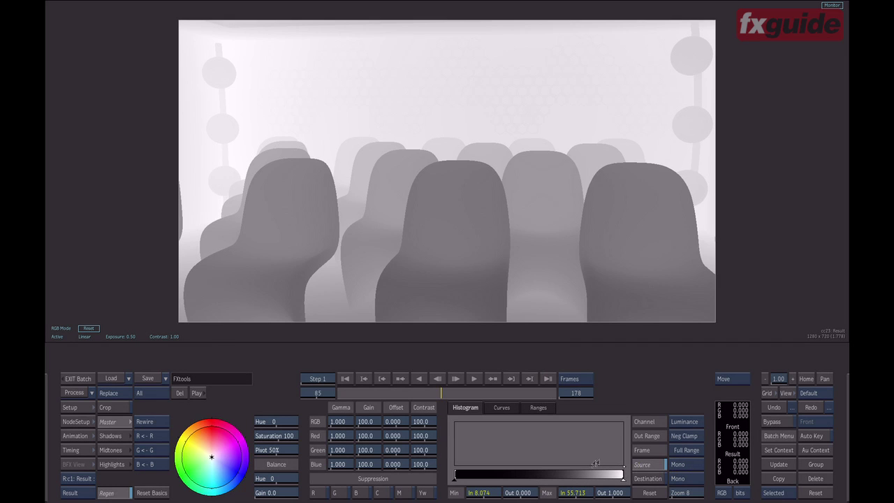
pyautogui.moveTo(606, 445)
pyautogui.mouseDown()
pyautogui.moveTo(493, 464)
pyautogui.moveTo(513, 476)
pyautogui.mouseUp()
pyautogui.moveTo(618, 459)
pyautogui.mouseDown()
pyautogui.moveTo(561, 474)
pyautogui.moveTo(496, 469)
pyautogui.moveTo(518, 461)
pyautogui.mouseUp()
pyautogui.moveTo(592, 449); pyautogui.dragTo(588, 454)
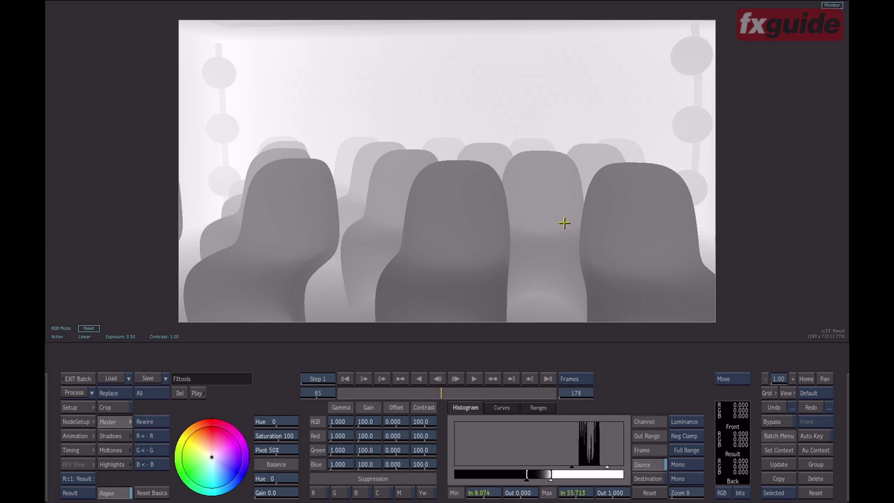
pyautogui.press('Escape')
pyautogui.click(593, 129)
pyautogui.click(591, 130)
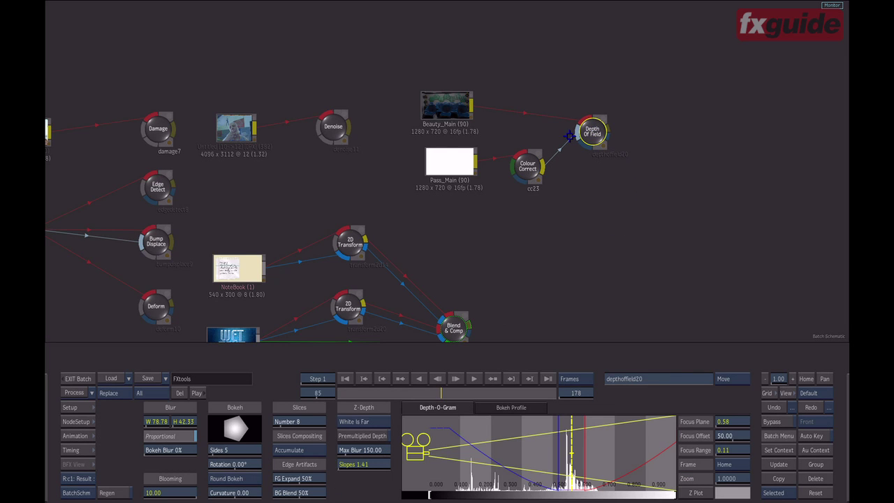